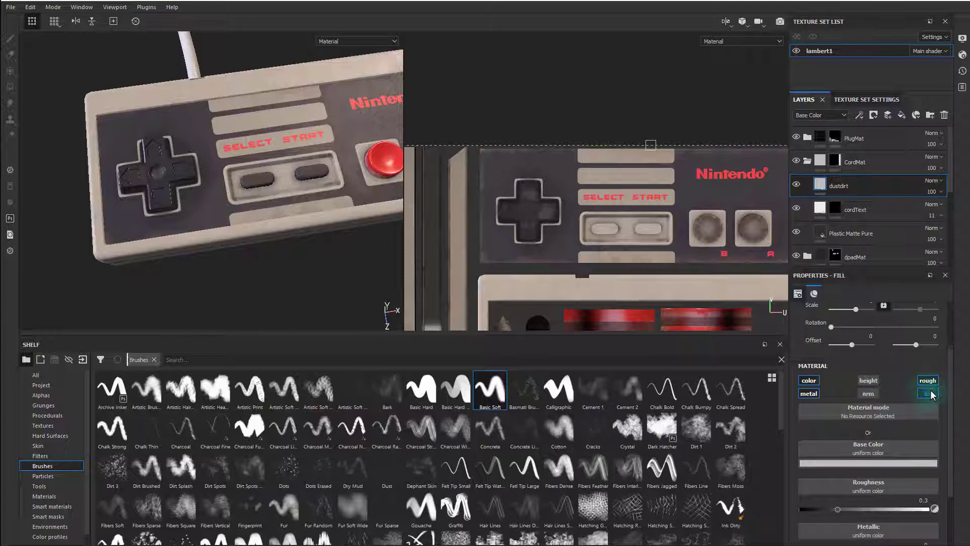
# Turn off the metallic channel on the dustdirt fill layer and set its roughness to about 0.94.
pyautogui.click(808, 394)
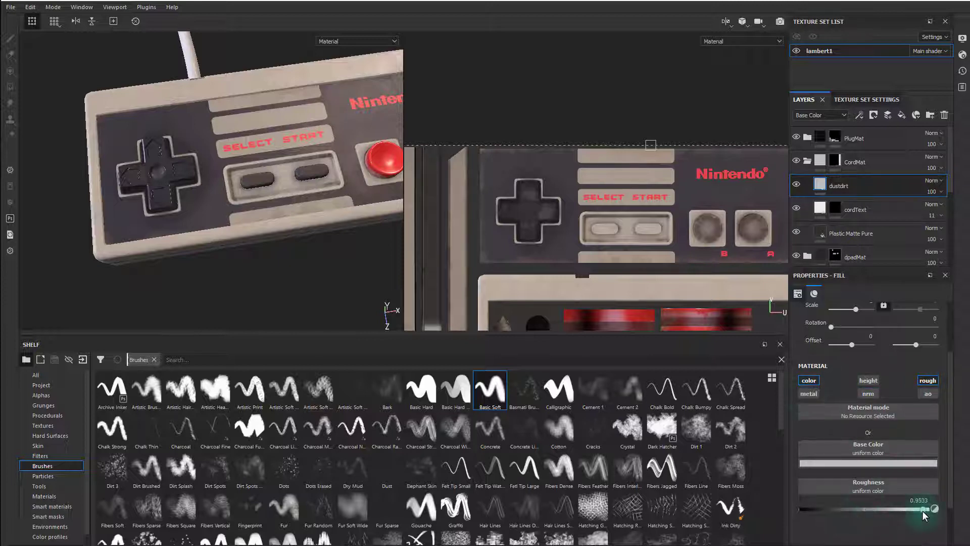
pyautogui.keyDown('alt'); pyautogui.moveTo(277, 152); pyautogui.dragTo(317, 404, button='middle'); pyautogui.keyUp('alt')
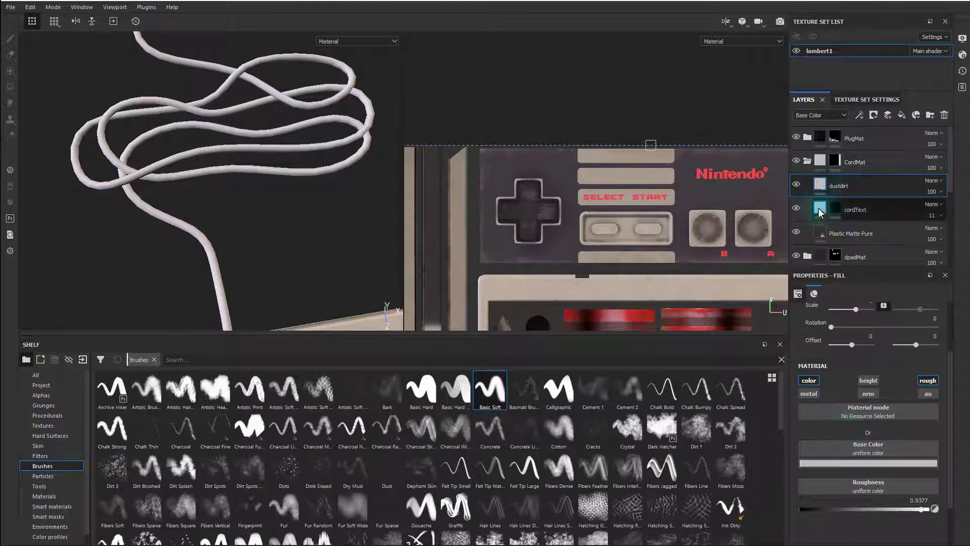
# Apply the Dust Plastic smart mask to the dustdirt layer in the CordMat folder.
pyautogui.click(797, 209)
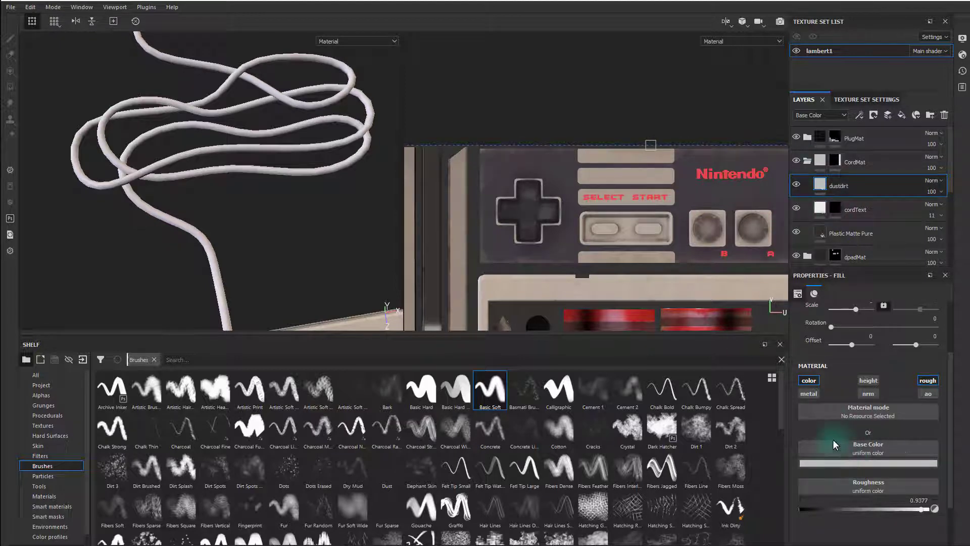
pyautogui.click(59, 514)
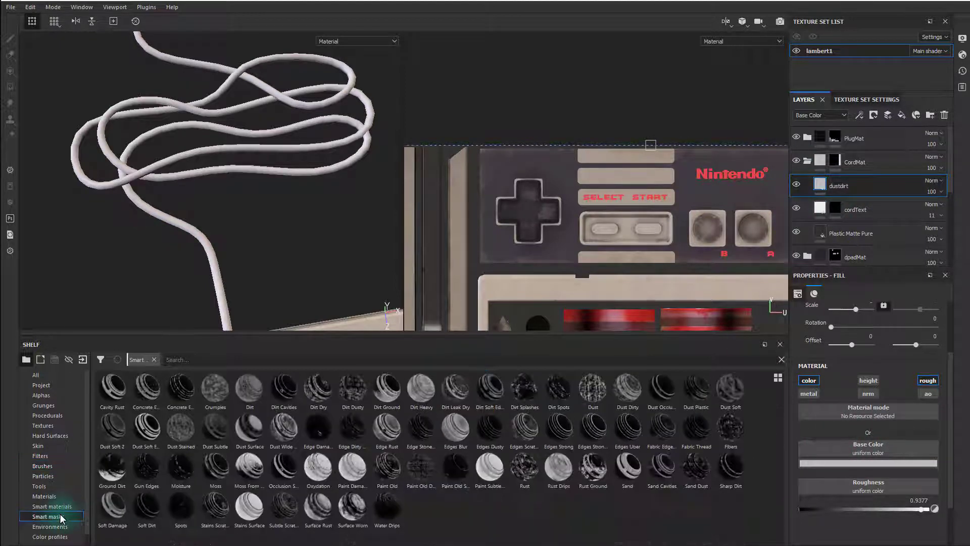
pyautogui.moveTo(699, 397)
pyautogui.mouseDown()
pyautogui.moveTo(823, 300)
pyautogui.moveTo(851, 187)
pyautogui.mouseUp()
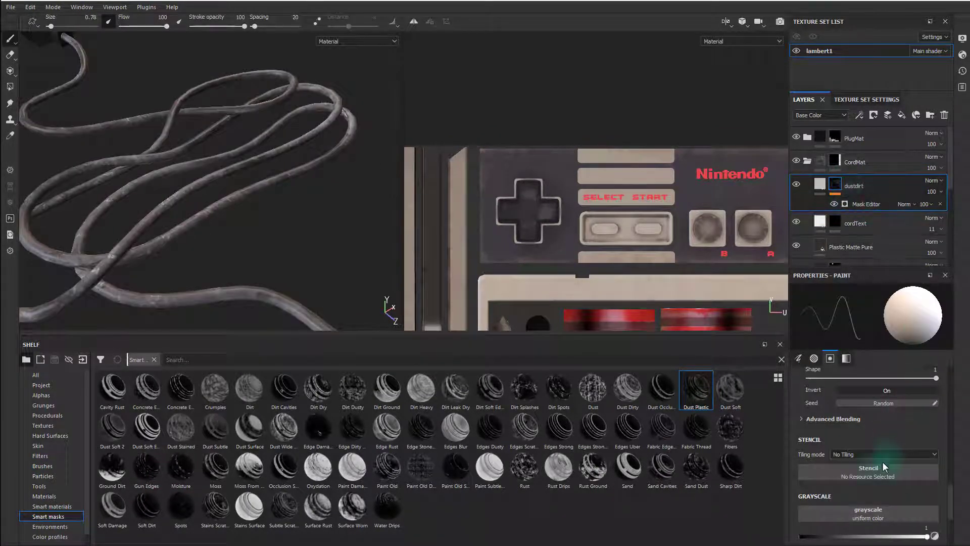
# In the dustdirt mask's Mask Editor generator, set Global Balance to 0.48 and Texture 2 Opacity to 0.64.
pyautogui.scroll(10, 882, 462)
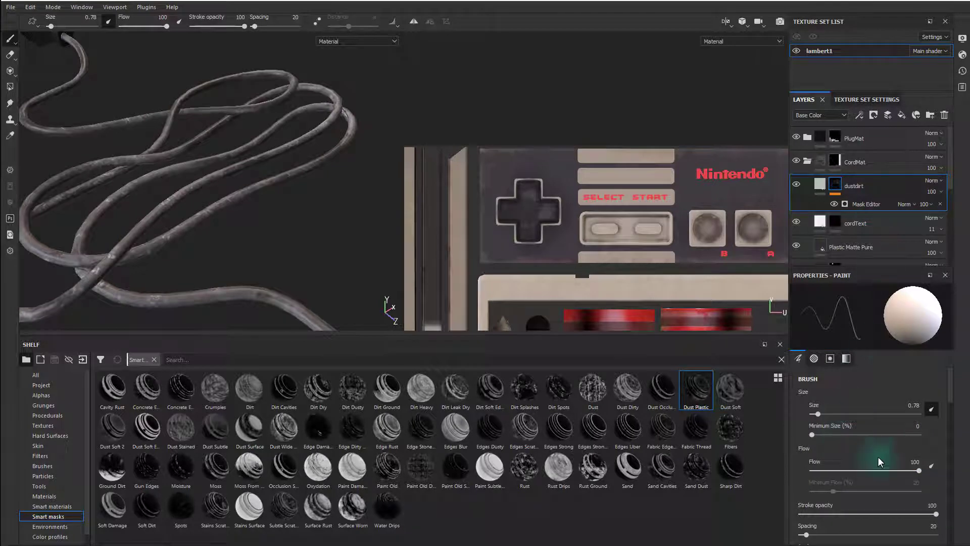
pyautogui.scroll(-2, 878, 460)
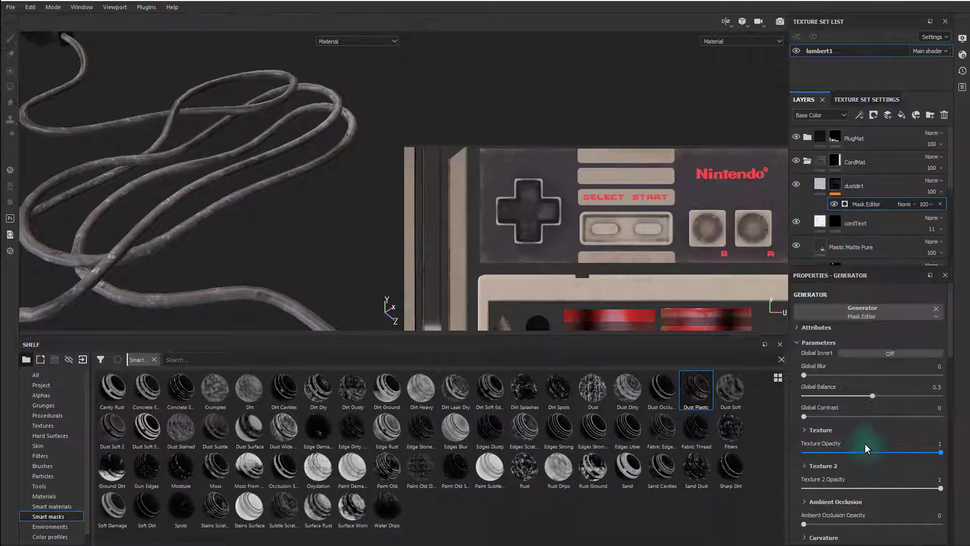
pyautogui.moveTo(866, 396); pyautogui.dragTo(869, 396)
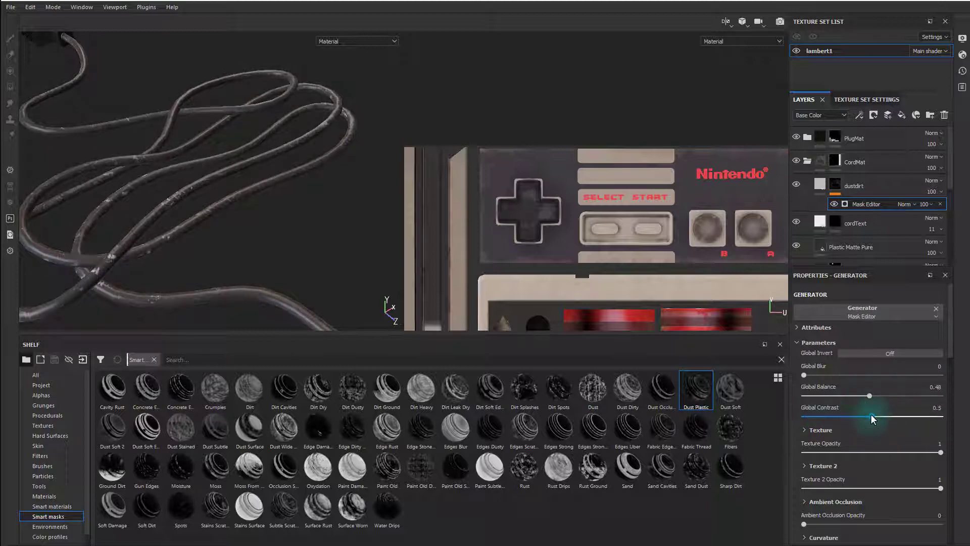
pyautogui.moveTo(940, 452)
pyautogui.mouseDown()
pyautogui.moveTo(921, 451)
pyautogui.moveTo(942, 453)
pyautogui.mouseUp()
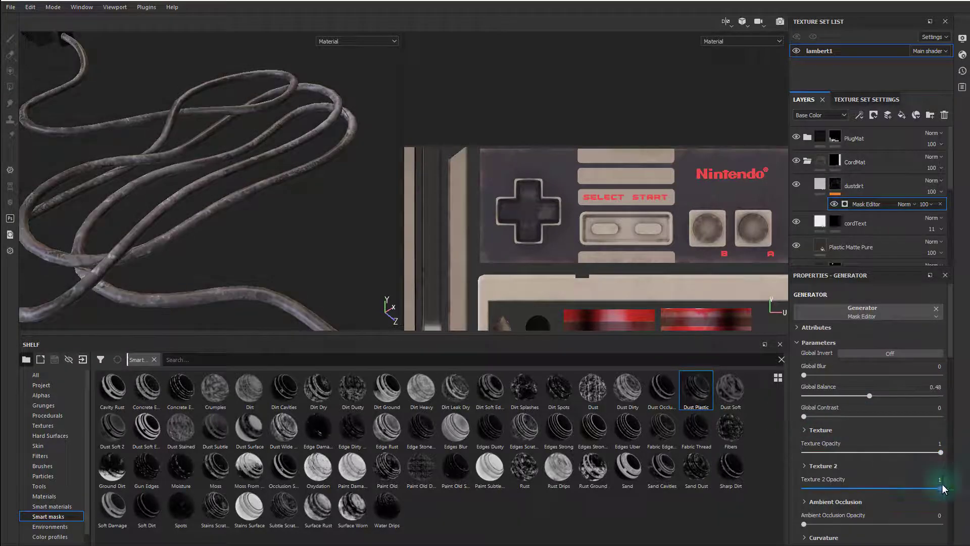
pyautogui.moveTo(941, 488)
pyautogui.mouseDown()
pyautogui.moveTo(829, 486)
pyautogui.moveTo(941, 489)
pyautogui.mouseUp()
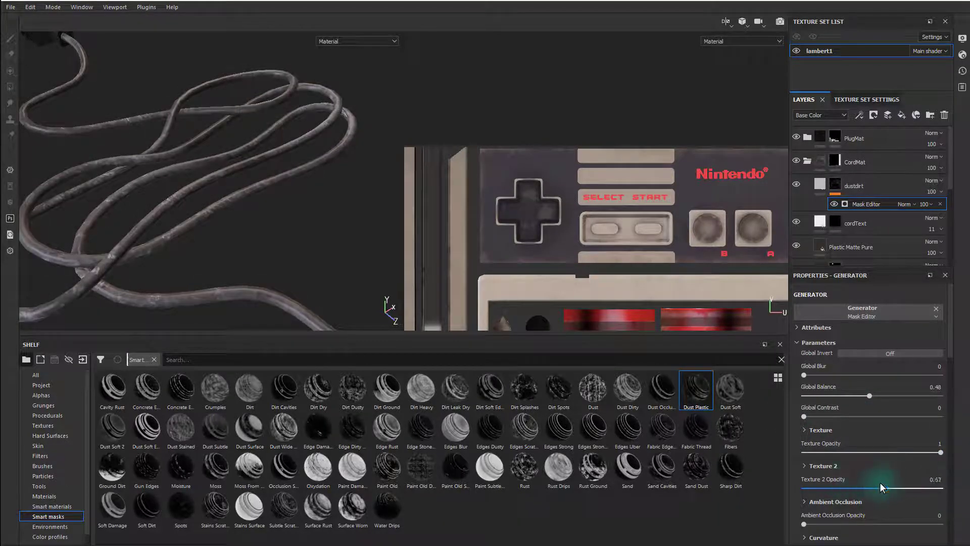
pyautogui.moveTo(880, 486); pyautogui.dragTo(891, 487)
# Set the Mask Editor's Curvature Opacity to 0.55 and try out a small Thickness Opacity.
pyautogui.scroll(-3, 862, 471)
pyautogui.moveTo(879, 437)
pyautogui.mouseDown()
pyautogui.moveTo(858, 438)
pyautogui.moveTo(937, 444)
pyautogui.moveTo(871, 444)
pyautogui.mouseUp()
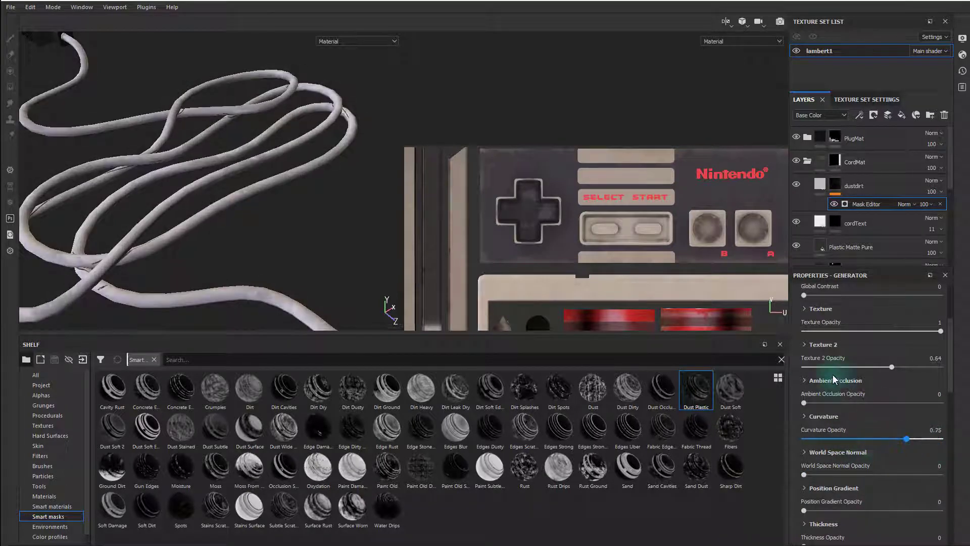
pyautogui.scroll(-2, 813, 484)
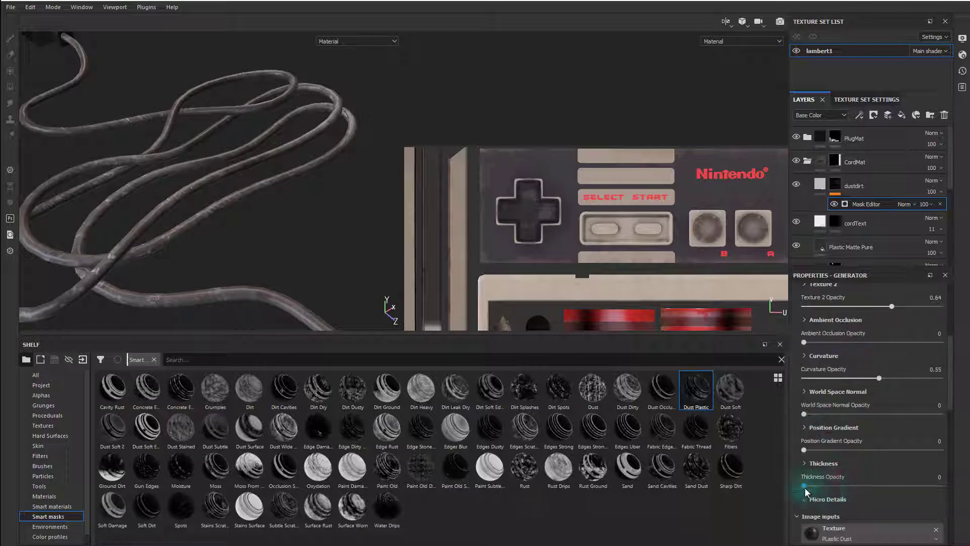
pyautogui.moveTo(805, 486); pyautogui.dragTo(795, 484)
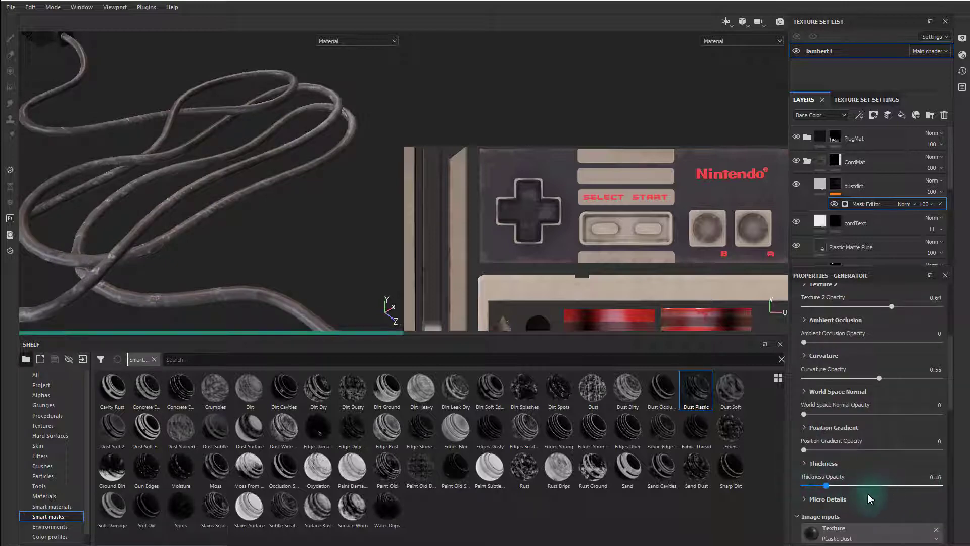
# Set the balance of the generator's Plastic Dust texture input to 0.27 and check the cord.
pyautogui.scroll(-3, 863, 496)
pyautogui.moveTo(894, 507); pyautogui.dragTo(848, 501)
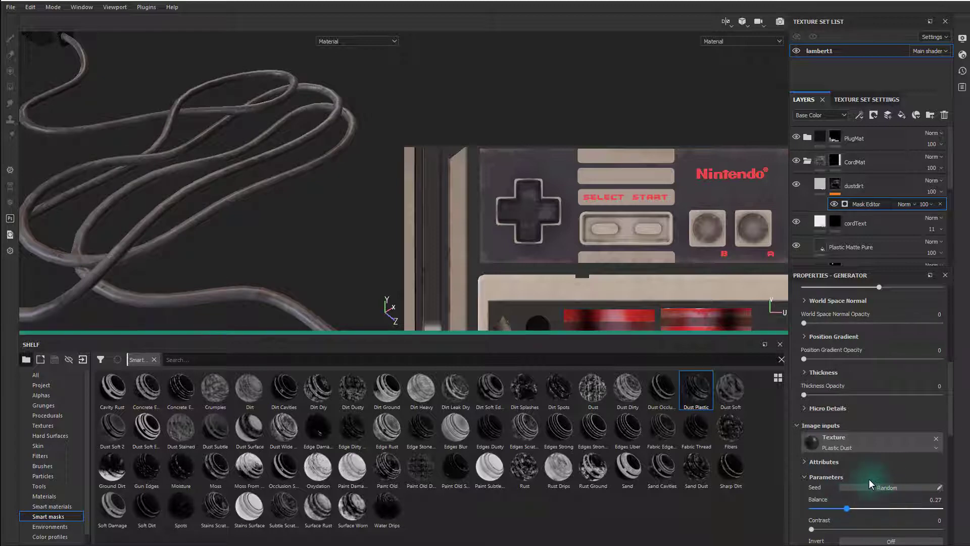
pyautogui.scroll(-3, 874, 482)
pyautogui.scroll(-10, 891, 497)
pyautogui.scroll(20, 897, 476)
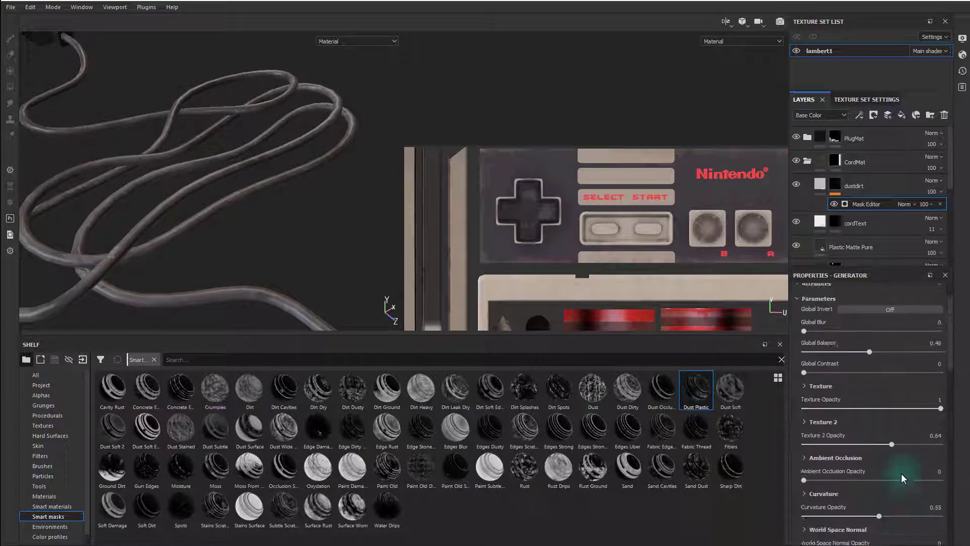
pyautogui.keyDown('alt'); pyautogui.moveTo(276, 230); pyautogui.dragTo(243, 152); pyautogui.keyUp('alt')
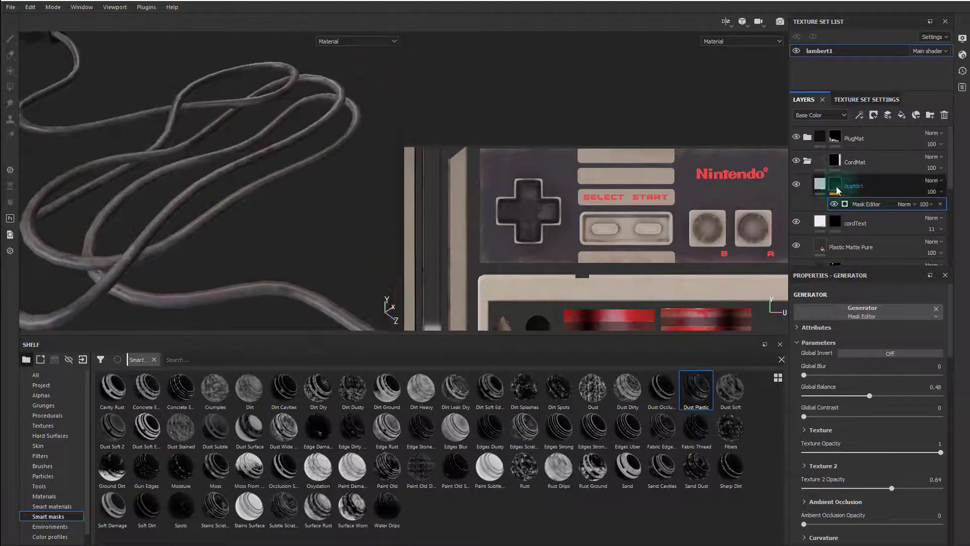
# Darken the dustdirt fill's base color to a medium neutral grey and set its roughness to 1.
pyautogui.click(820, 185)
pyautogui.click(865, 463)
pyautogui.click(855, 518)
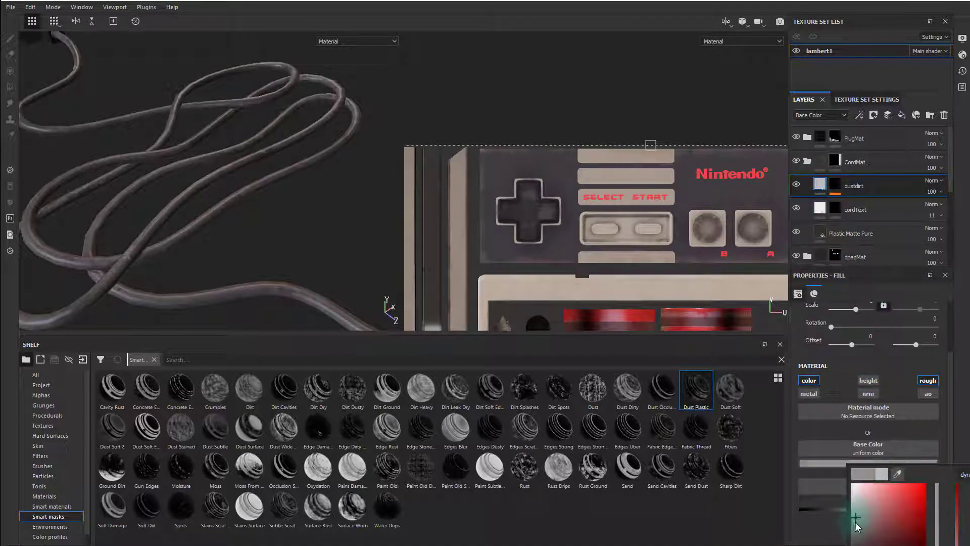
pyautogui.moveTo(853, 529); pyautogui.dragTo(821, 513)
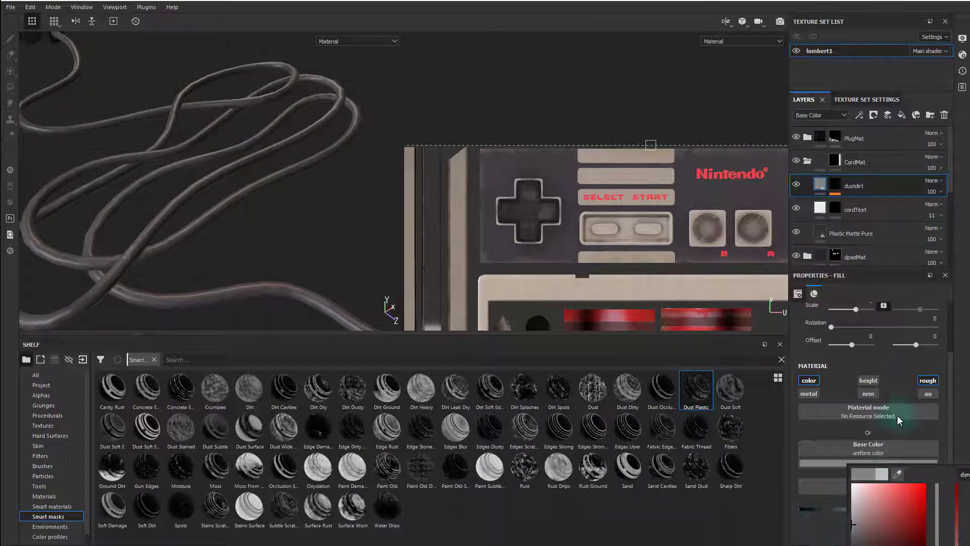
pyautogui.click(902, 457)
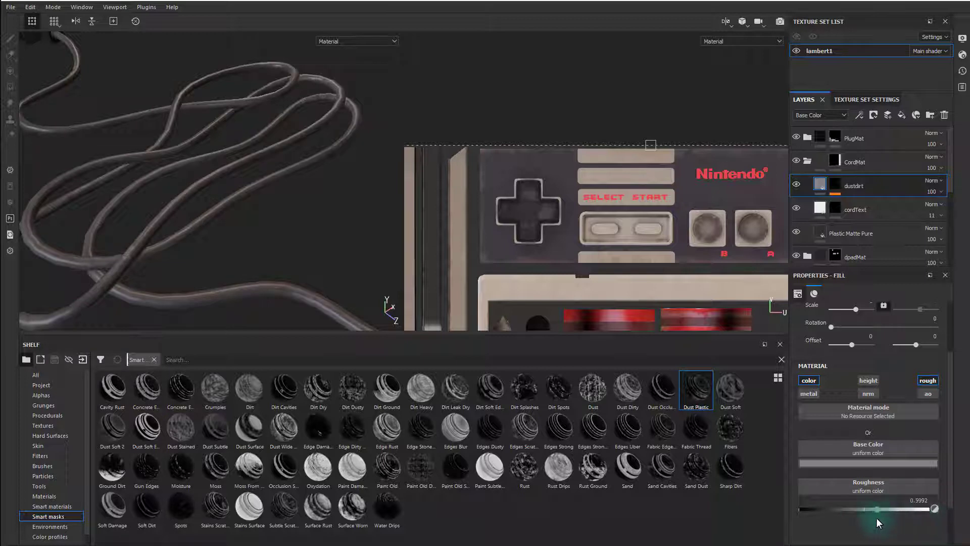
# Add a paint effect to the dustdirt layer's mask.
pyautogui.click(836, 184)
pyautogui.rightClick(835, 185)
pyautogui.click(867, 397)
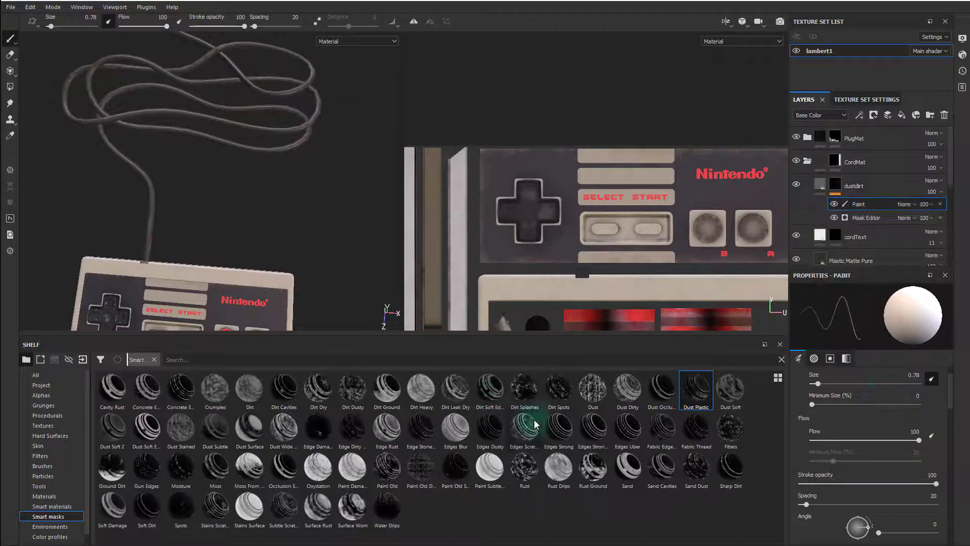
# Choose the Dirt 3 brush with flow 29 and paint light dirt on the cord near the controller.
pyautogui.click(42, 467)
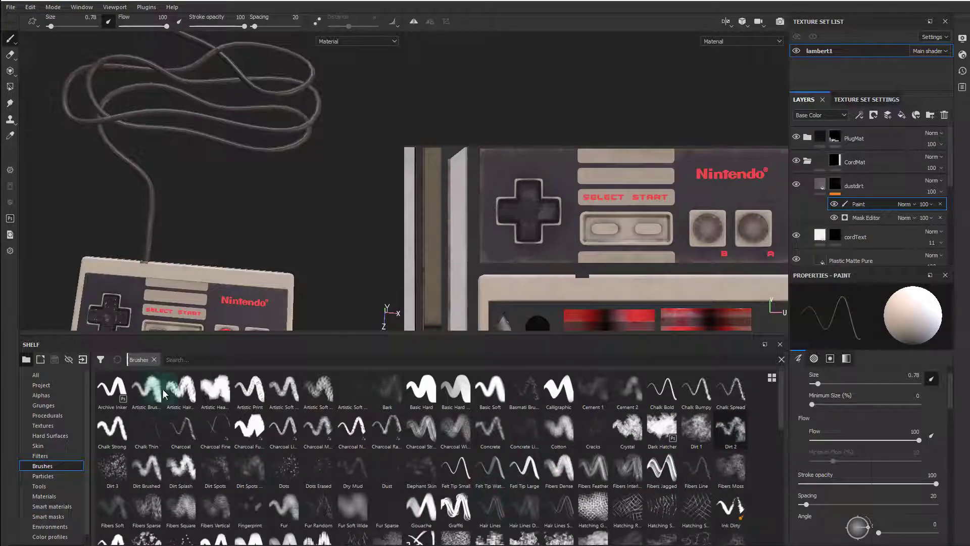
pyautogui.click(112, 467)
pyautogui.scroll(1, 877, 422)
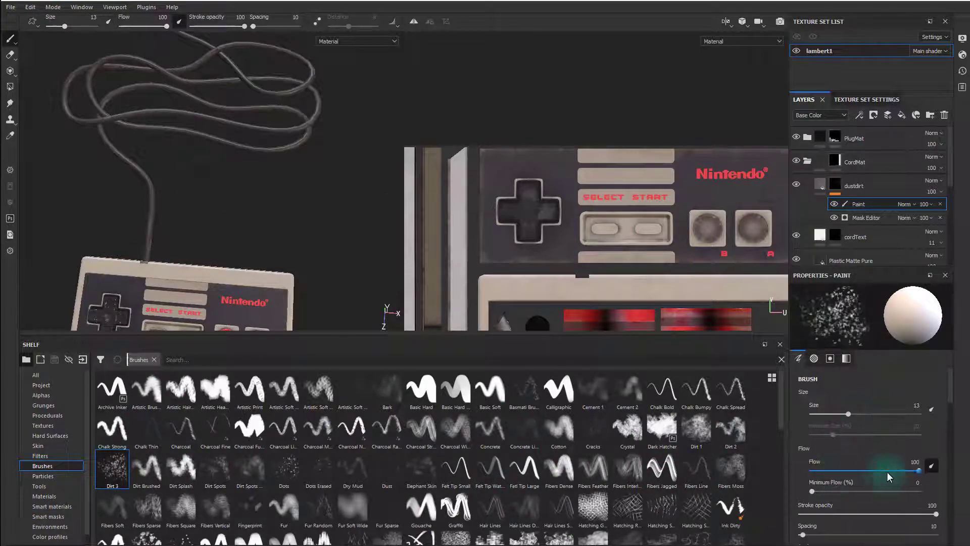
pyautogui.moveTo(888, 473); pyautogui.dragTo(842, 471)
pyautogui.keyDown('alt'); pyautogui.moveTo(139, 240); pyautogui.dragTo(283, 243, button='right'); pyautogui.keyUp('alt')
pyautogui.keyDown('alt'); pyautogui.moveTo(758, 273); pyautogui.dragTo(652, 49, button='middle'); pyautogui.keyUp('alt')
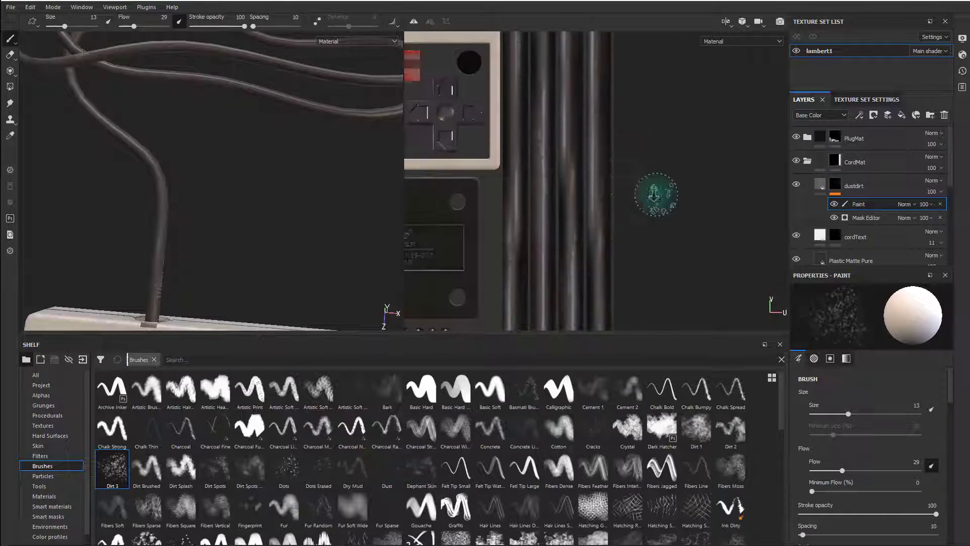
pyautogui.keyDown('alt'); pyautogui.moveTo(656, 194); pyautogui.dragTo(666, 40, button='middle'); pyautogui.keyUp('alt')
pyautogui.keyDown('alt'); pyautogui.moveTo(666, 41); pyautogui.dragTo(624, 65, button='right'); pyautogui.keyUp('alt')
pyautogui.keyDown('alt'); pyautogui.moveTo(167, 293); pyautogui.dragTo(170, 245, button='middle'); pyautogui.keyUp('alt')
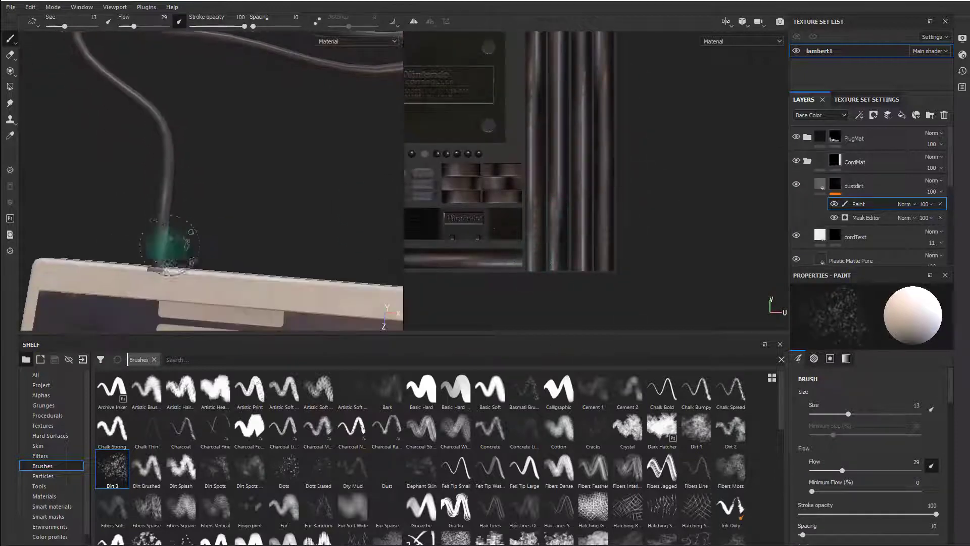
pyautogui.moveTo(202, 223)
pyautogui.keyDown('alt'); pyautogui.mouseDown()
pyautogui.moveTo(234, 206)
pyautogui.moveTo(147, 156)
pyautogui.mouseUp(); pyautogui.keyUp('alt')
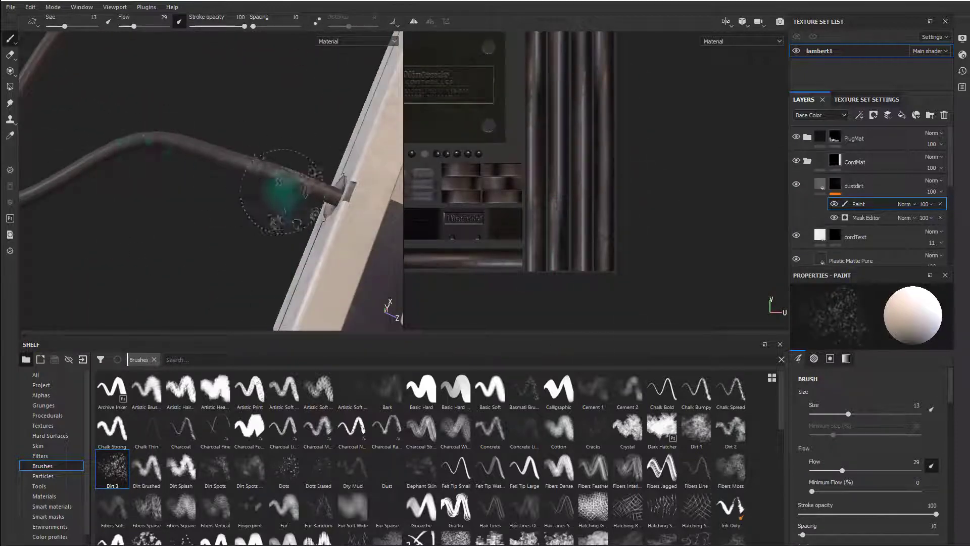
pyautogui.moveTo(280, 192)
pyautogui.keyDown('alt'); pyautogui.mouseDown()
pyautogui.moveTo(205, 178)
pyautogui.moveTo(218, 174)
pyautogui.mouseUp(); pyautogui.keyUp('alt')
# Switch to the wider Dirt Spots brush variant with flow 17 and undo the test stroke on the cord.
pyautogui.click(353, 507)
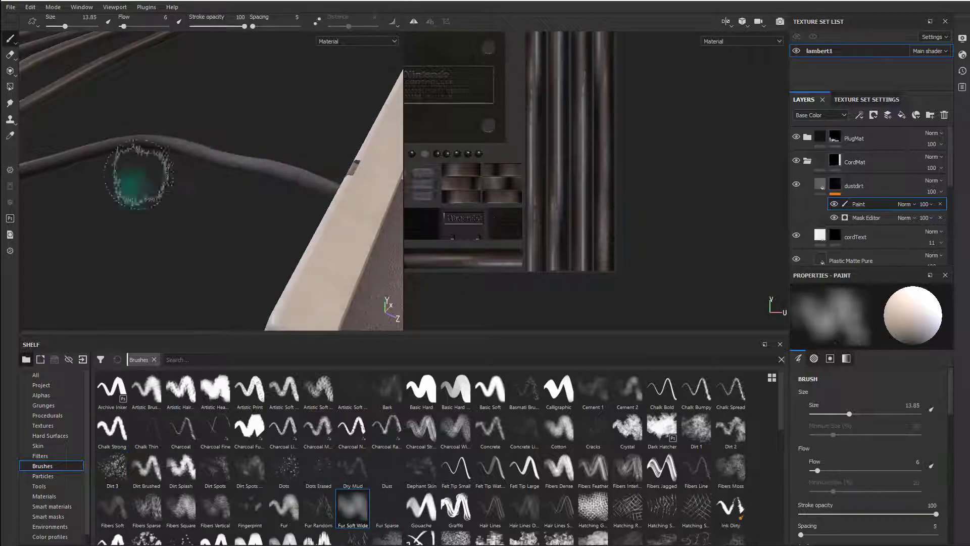
pyautogui.keyDown('alt'); pyautogui.moveTo(137, 176); pyautogui.dragTo(268, 191); pyautogui.keyUp('alt')
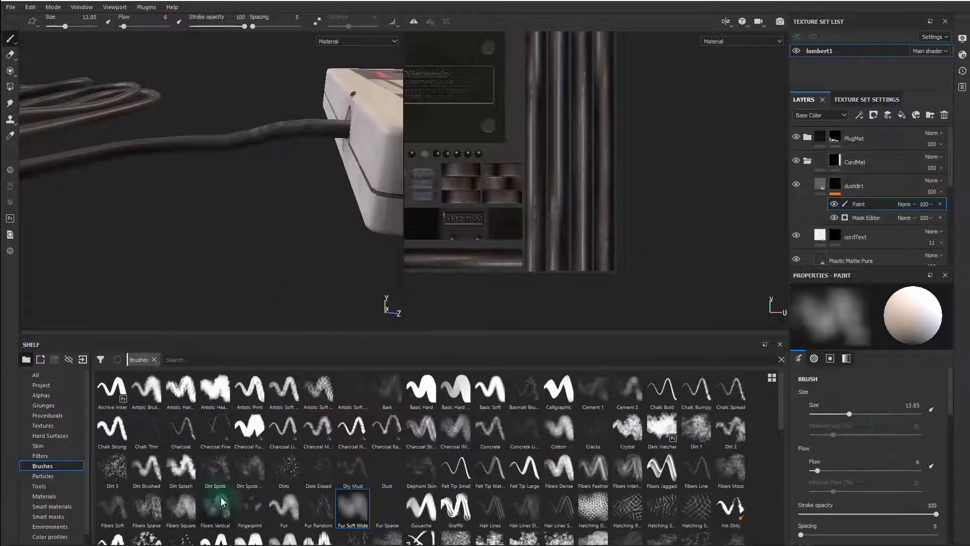
pyautogui.click(249, 474)
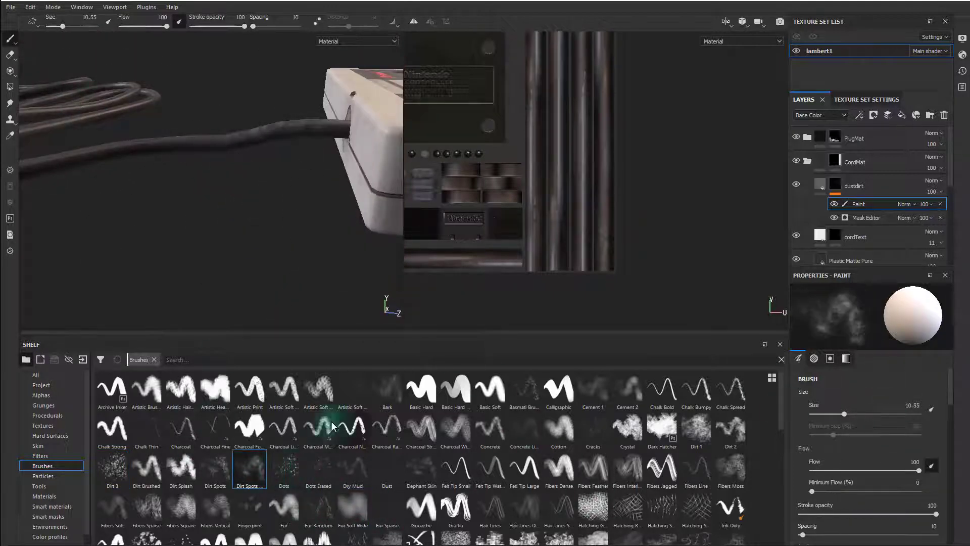
pyautogui.keyDown('alt'); pyautogui.moveTo(195, 199); pyautogui.dragTo(245, 254); pyautogui.keyUp('alt')
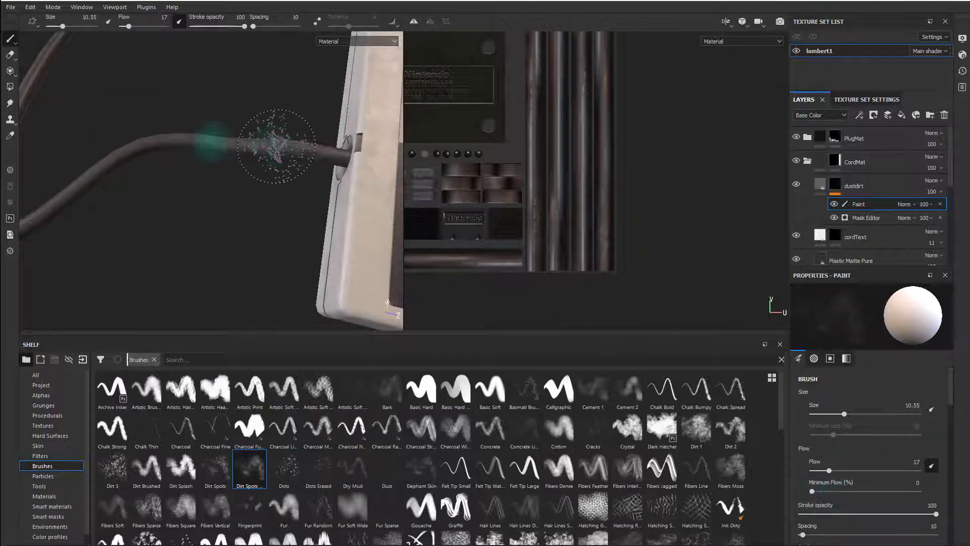
pyautogui.hotkey('ctrl', 'z')
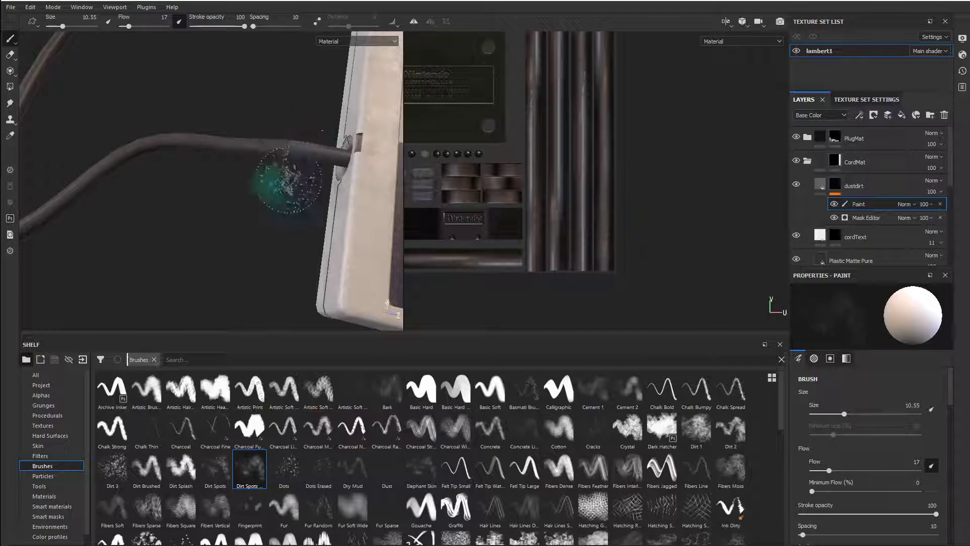
# Paint faint dirt spots along the coiled part of the cord, checking both the model and its UV strips.
pyautogui.moveTo(275, 178)
pyautogui.keyDown('alt'); pyautogui.mouseDown()
pyautogui.moveTo(234, 143)
pyautogui.moveTo(281, 173)
pyautogui.mouseUp(); pyautogui.keyUp('alt')
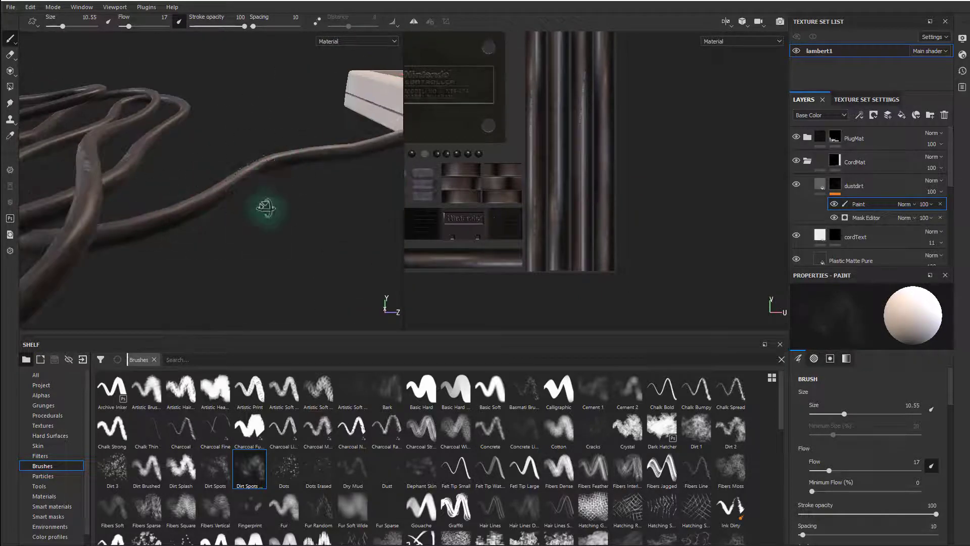
pyautogui.keyDown('alt'); pyautogui.moveTo(247, 209); pyautogui.dragTo(508, 194); pyautogui.keyUp('alt')
pyautogui.keyDown('alt'); pyautogui.moveTo(587, 104); pyautogui.dragTo(560, 276, button='middle'); pyautogui.keyUp('alt')
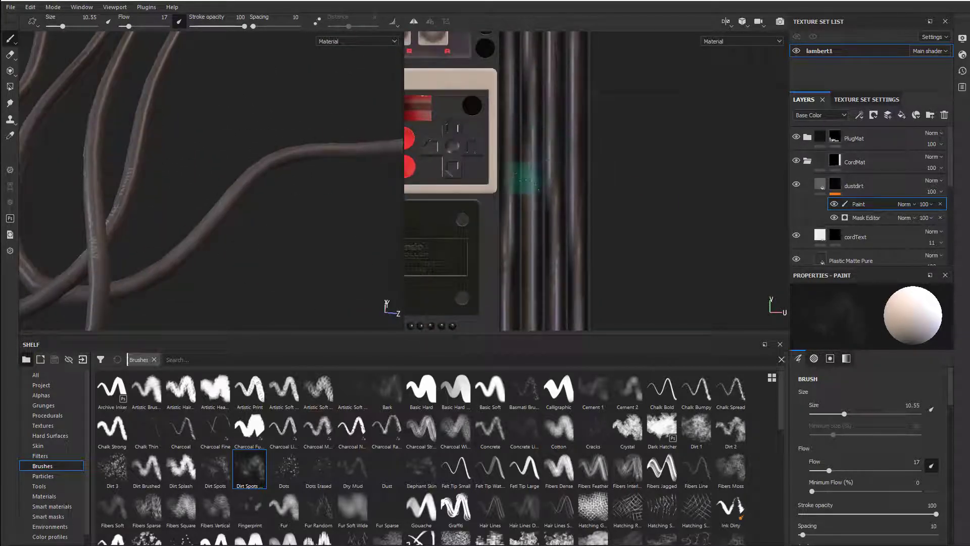
pyautogui.keyDown('alt'); pyautogui.moveTo(523, 179); pyautogui.dragTo(589, 219, button='middle'); pyautogui.keyUp('alt')
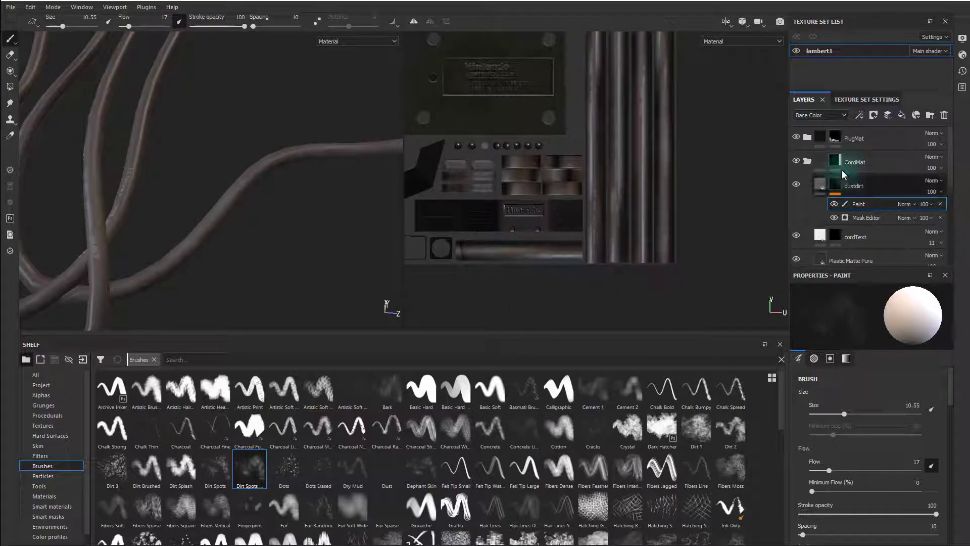
# Add a new fill layer above dustdirt in the CordMat folder.
pyautogui.click(819, 184)
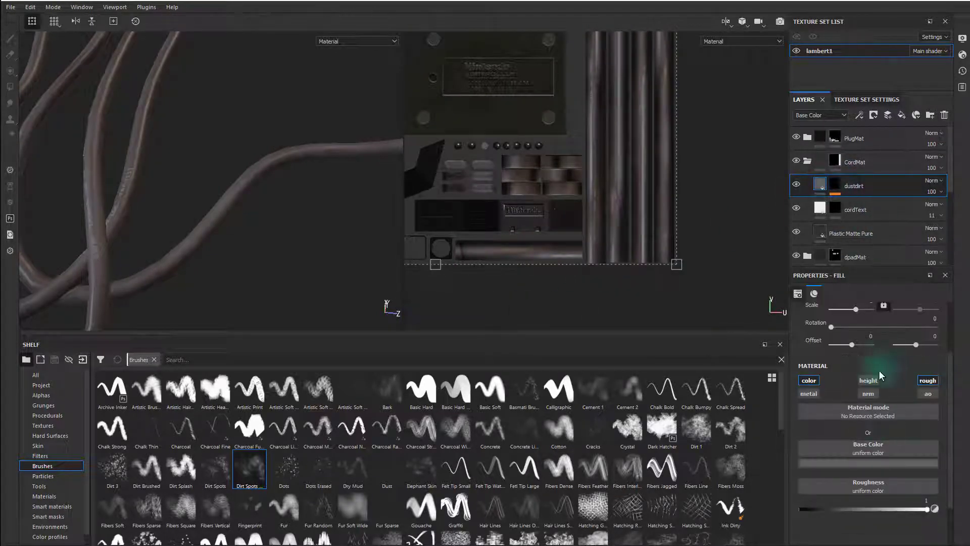
pyautogui.click(902, 115)
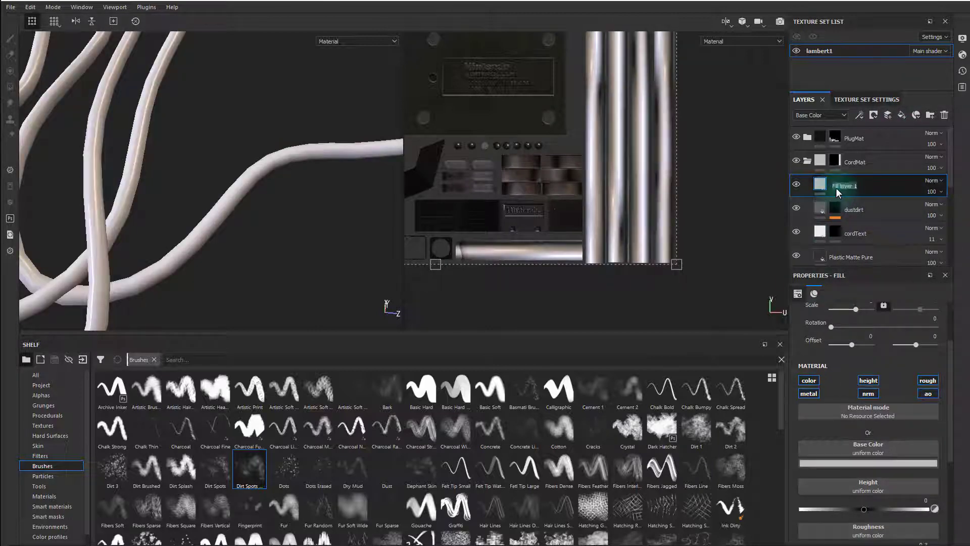
# Rename the new fill layer RoughPass, turn off its color, metal, height and ao channels, and raise its roughness.
pyautogui.write('ss')
pyautogui.press('Return')
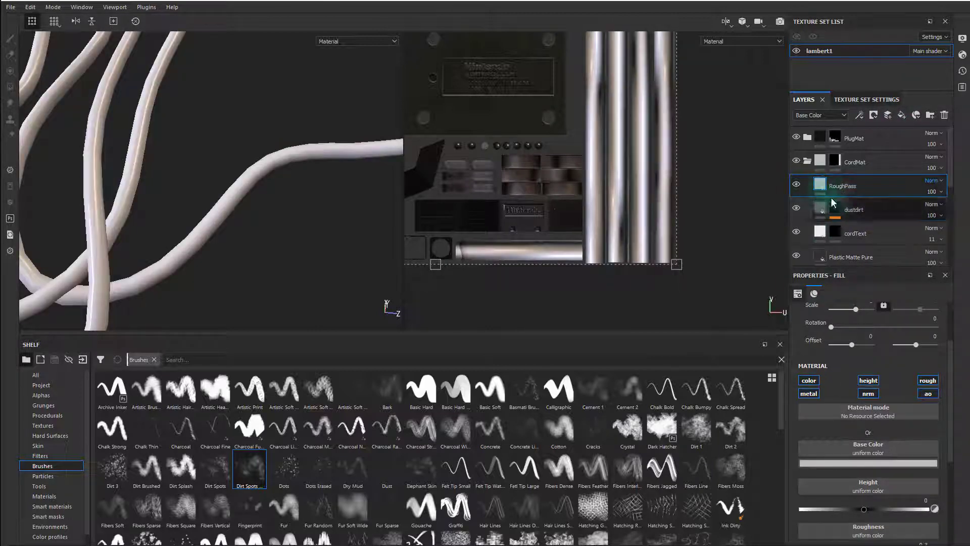
pyautogui.click(869, 382)
pyautogui.click(928, 394)
pyautogui.click(810, 394)
pyautogui.click(811, 382)
pyautogui.moveTo(838, 472); pyautogui.dragTo(919, 472)
# Add a black mask with a fill effect to RoughPass and assign the scratches texture as its grayscale.
pyautogui.rightClick(851, 185)
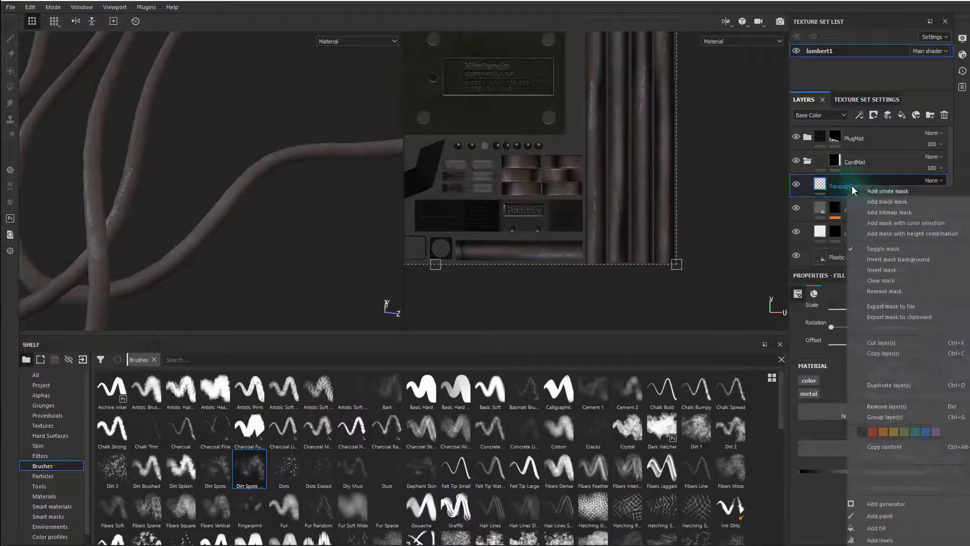
pyautogui.click(880, 199)
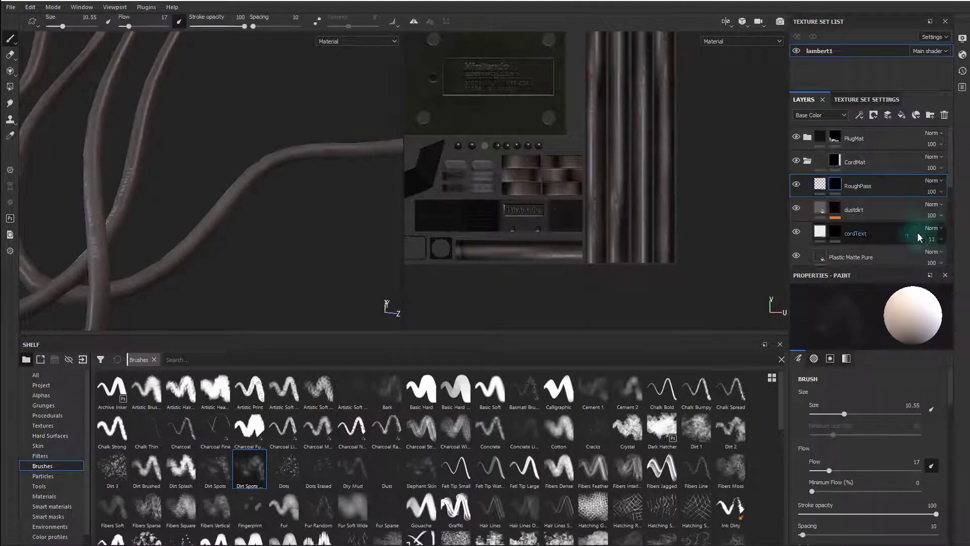
pyautogui.rightClick(835, 185)
pyautogui.click(869, 411)
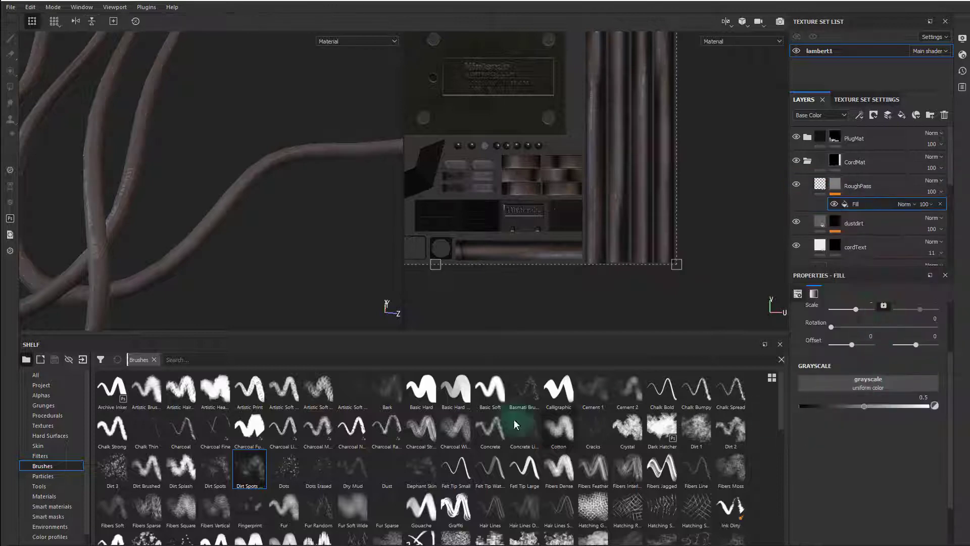
pyautogui.click(41, 385)
pyautogui.moveTo(558, 389); pyautogui.dragTo(867, 385)
# Set the UV scale of the scratches fill to 6.33, checking the pattern on the cord.
pyautogui.keyDown('alt'); pyautogui.moveTo(111, 243); pyautogui.dragTo(202, 220); pyautogui.keyUp('alt')
pyautogui.keyDown('alt'); pyautogui.moveTo(202, 221); pyautogui.dragTo(420, 262, button='right'); pyautogui.keyUp('alt')
pyautogui.moveTo(324, 244)
pyautogui.keyDown('shift'); pyautogui.mouseDown(button='right')
pyautogui.moveTo(305, 240)
pyautogui.moveTo(323, 242)
pyautogui.mouseUp(button='right'); pyautogui.keyUp('shift')
pyautogui.scroll(2, 874, 344)
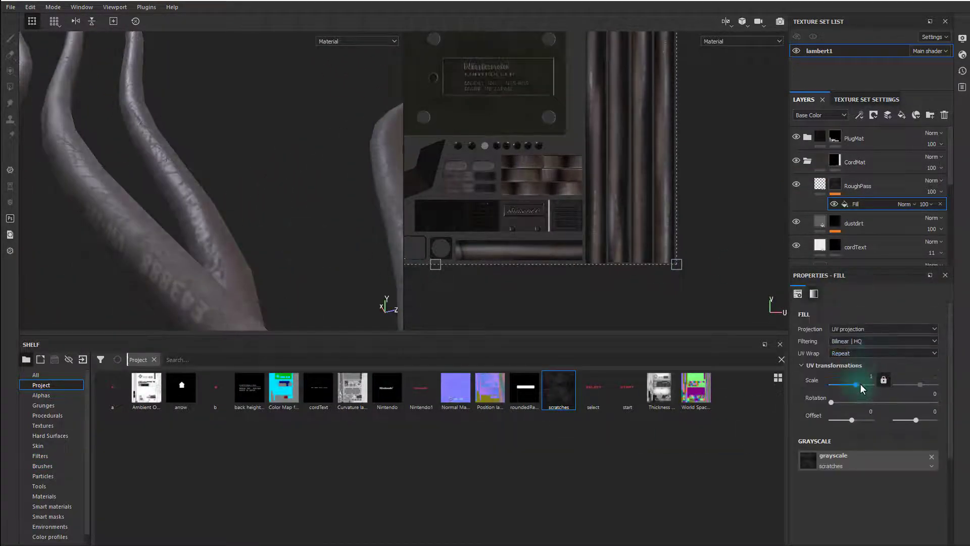
pyautogui.keyDown('alt'); pyautogui.moveTo(267, 221); pyautogui.dragTo(126, 212); pyautogui.keyUp('alt')
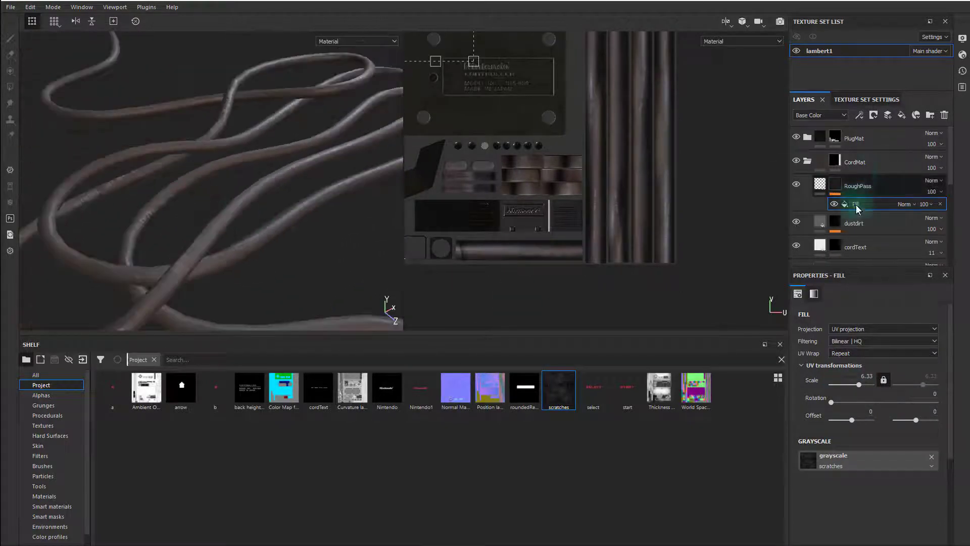
# Choose the Basic Soft brush and add a paint effect to the cordText layer's mask.
pyautogui.click(865, 248)
pyautogui.press('1')
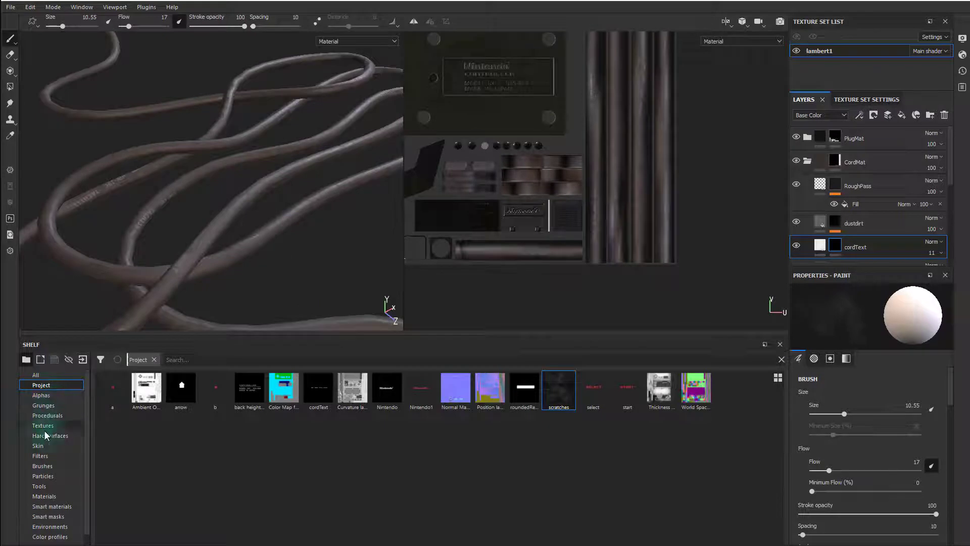
pyautogui.click(40, 466)
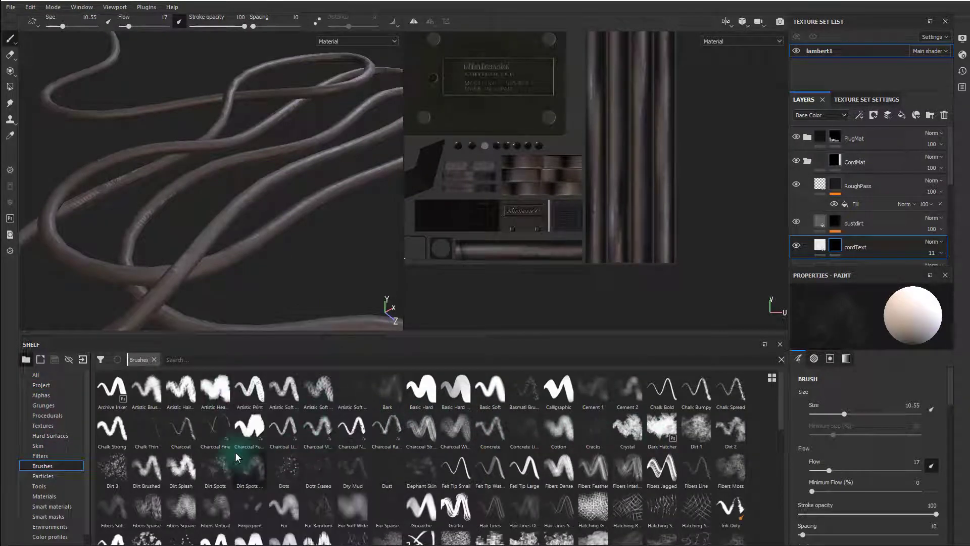
pyautogui.click(499, 390)
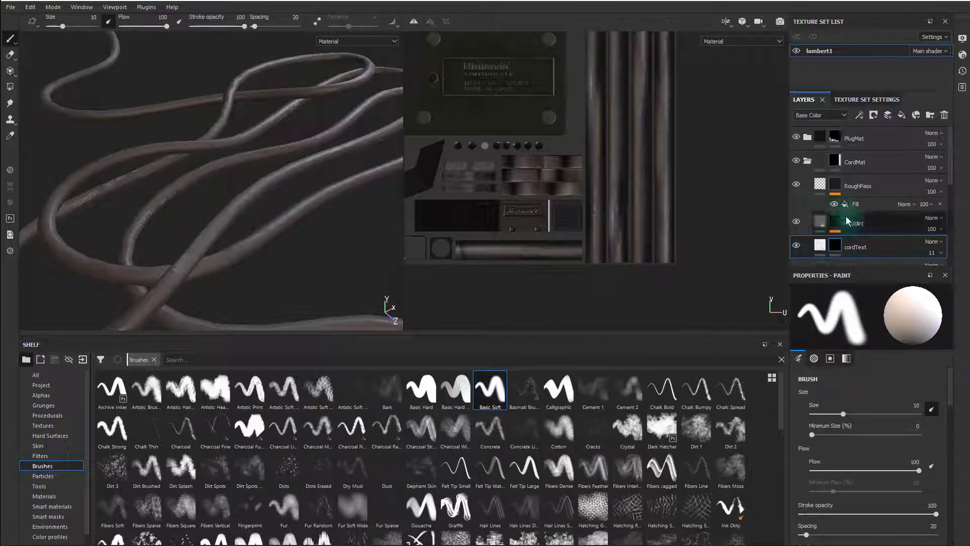
pyautogui.scroll(-1, 829, 195)
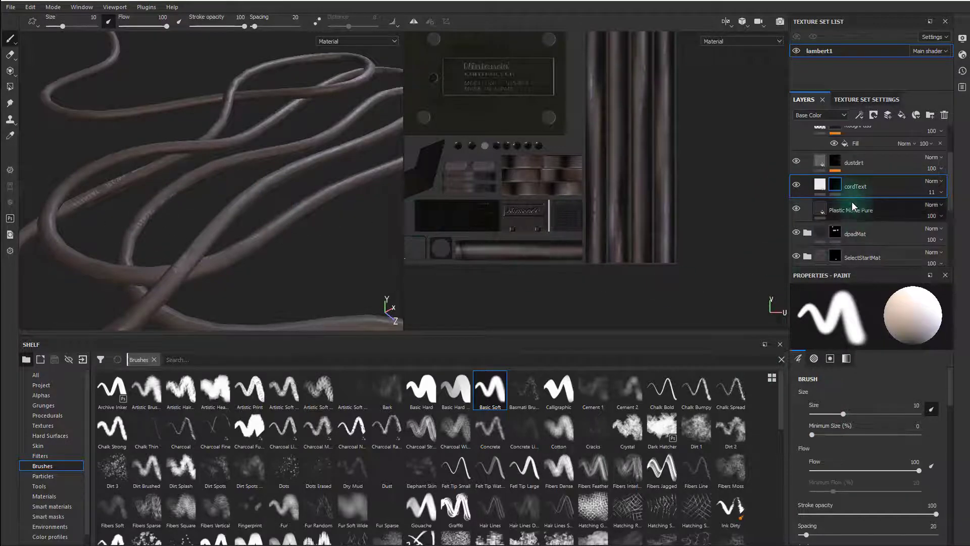
pyautogui.rightClick(835, 185)
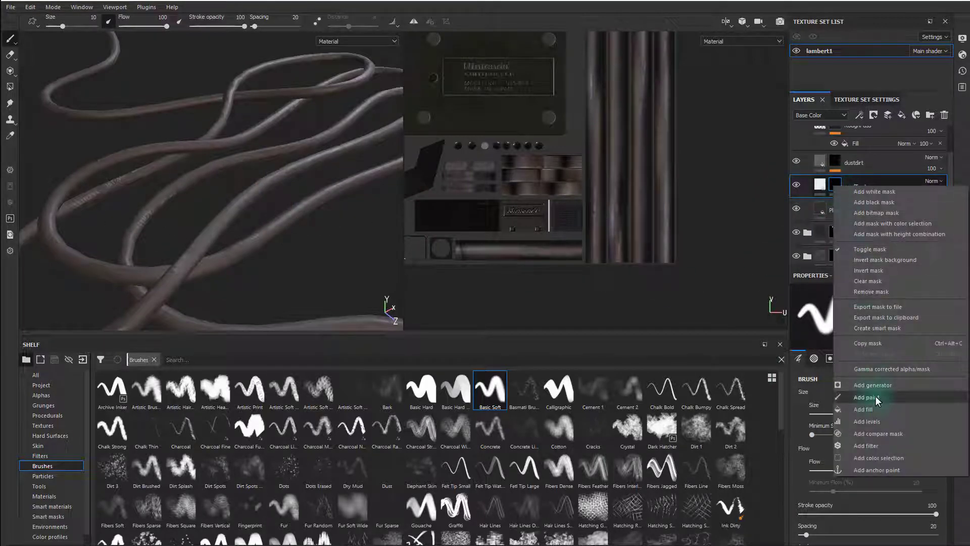
pyautogui.click(876, 399)
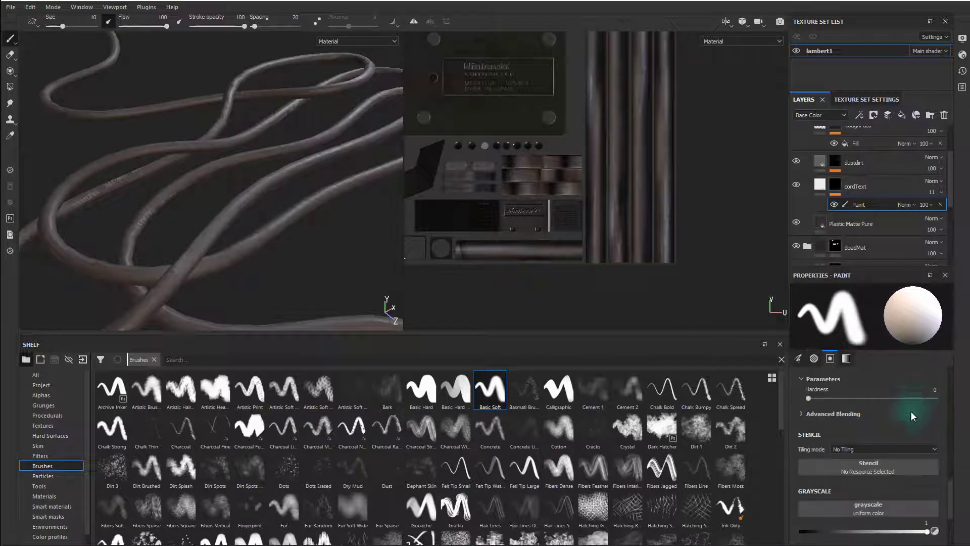
# Set the paint grayscale to 0 and the brush's stroke opacity to 18.
pyautogui.scroll(-3, 912, 416)
pyautogui.moveTo(866, 414); pyautogui.dragTo(801, 415)
pyautogui.scroll(6, 124, 202)
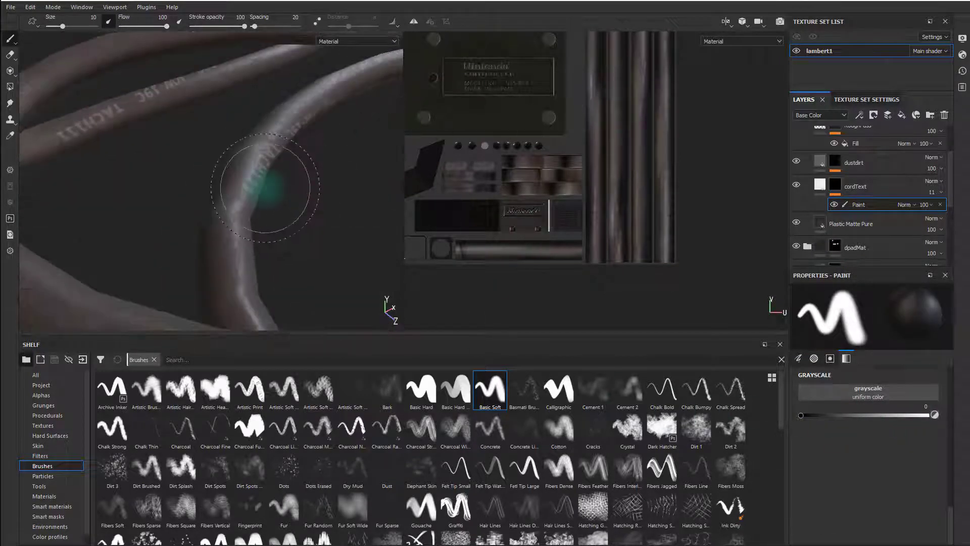
pyautogui.scroll(5, 886, 411)
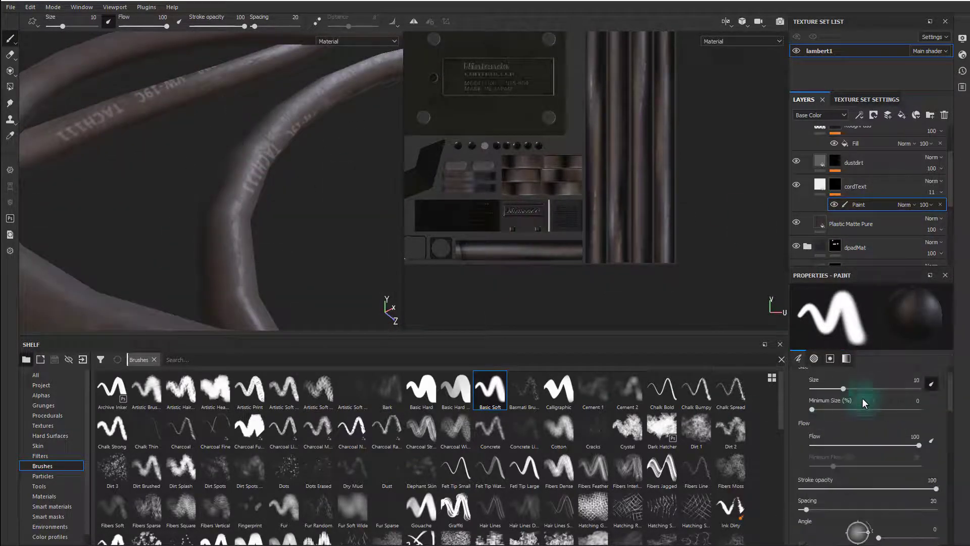
pyautogui.scroll(1, 862, 404)
pyautogui.moveTo(818, 514); pyautogui.dragTo(799, 505)
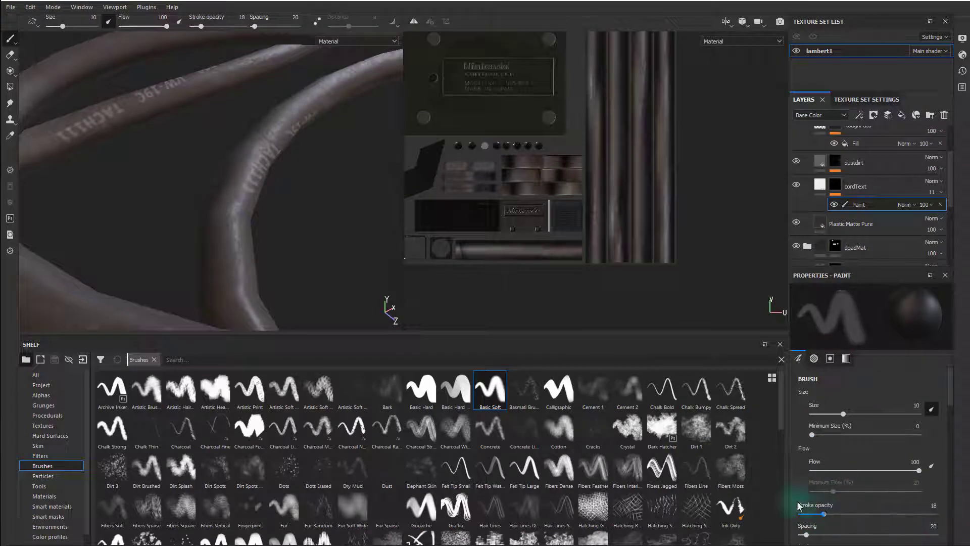
# Paint soft black strokes over the lettering on the vertical cord UV strips to partly wear it away.
pyautogui.scroll(5, 505, 182)
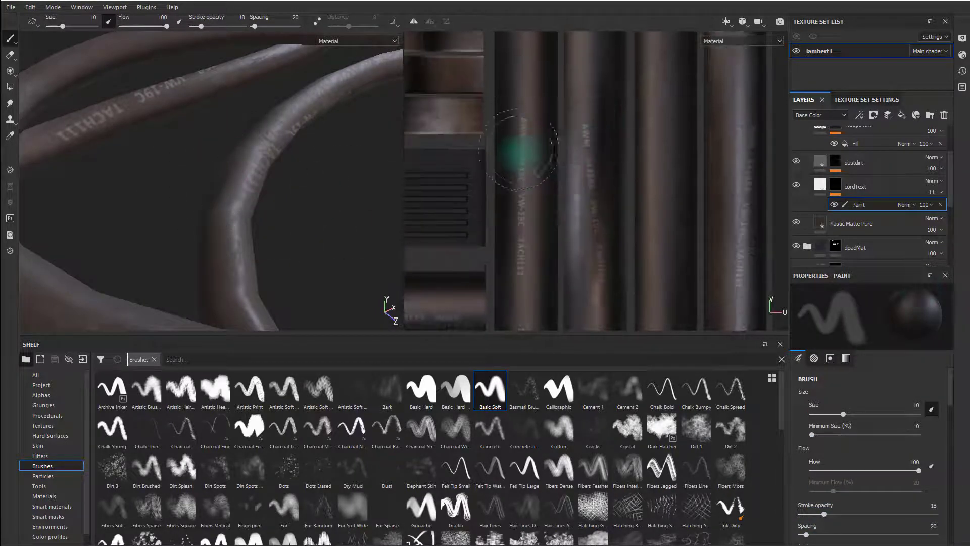
pyautogui.moveTo(520, 106)
pyautogui.mouseDown()
pyautogui.moveTo(526, 206)
pyautogui.moveTo(512, 266)
pyautogui.mouseUp()
pyautogui.moveTo(610, 259)
pyautogui.mouseDown()
pyautogui.moveTo(606, 154)
pyautogui.moveTo(584, 129)
pyautogui.moveTo(599, 226)
pyautogui.mouseUp()
pyautogui.keyDown('alt'); pyautogui.moveTo(686, 232); pyautogui.dragTo(589, 218, button='middle'); pyautogui.keyUp('alt')
pyautogui.moveTo(650, 159)
pyautogui.mouseDown()
pyautogui.moveTo(633, 164)
pyautogui.moveTo(661, 138)
pyautogui.moveTo(640, 270)
pyautogui.mouseUp()
pyautogui.keyDown('alt'); pyautogui.moveTo(680, 122); pyautogui.dragTo(684, 269, button='middle'); pyautogui.keyUp('alt')
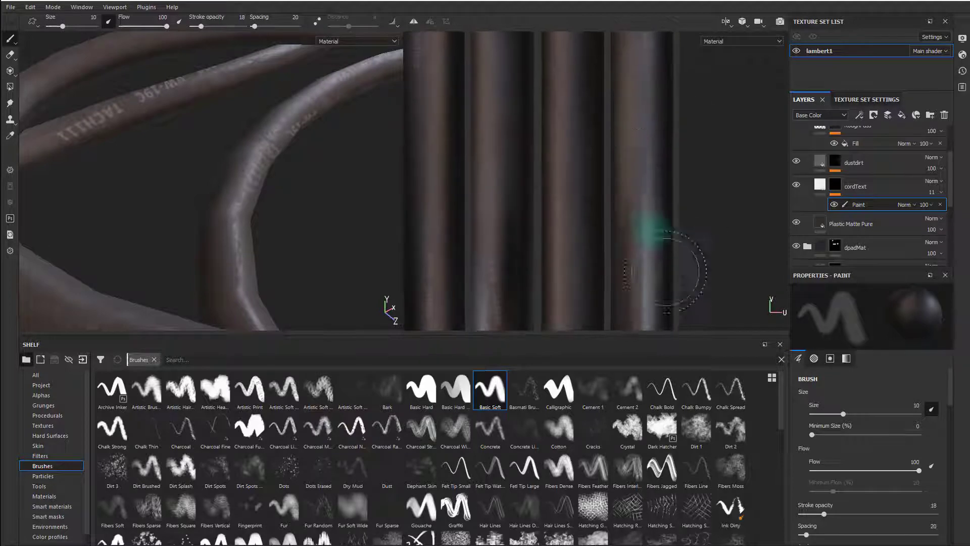
pyautogui.keyDown('alt'); pyautogui.moveTo(605, 114); pyautogui.dragTo(622, 284, button='middle'); pyautogui.keyUp('alt')
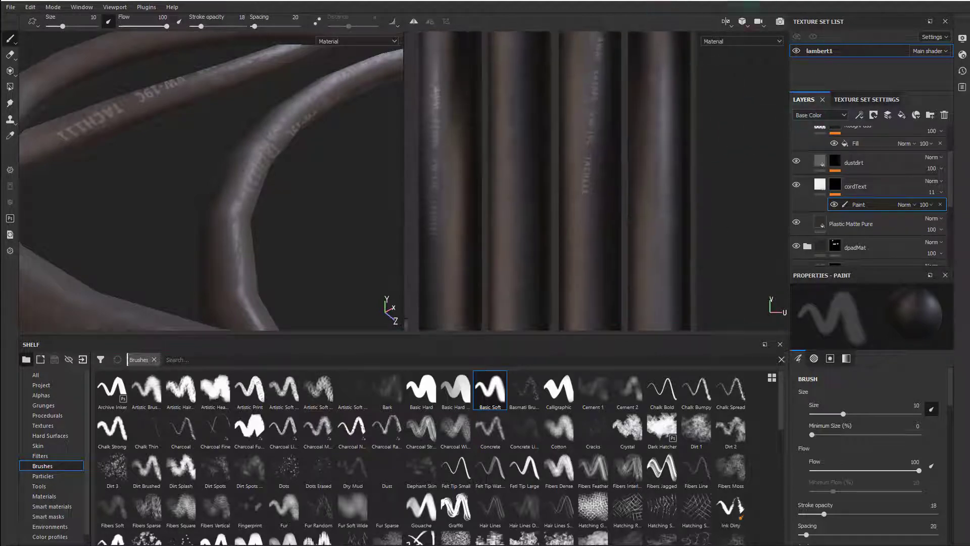
# Switch to the 2D-only view and shrink the shelf to enlarge the UV painting area.
pyautogui.click(727, 22)
pyautogui.click(750, 60)
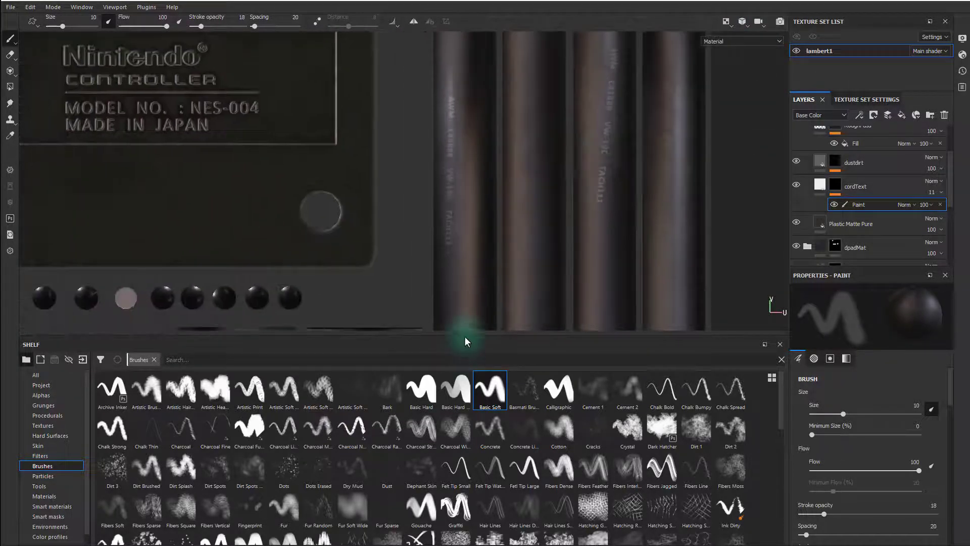
pyautogui.moveTo(468, 336); pyautogui.dragTo(457, 455)
pyautogui.keyDown('alt'); pyautogui.moveTo(525, 287); pyautogui.dragTo(364, 273, button='right'); pyautogui.keyUp('alt')
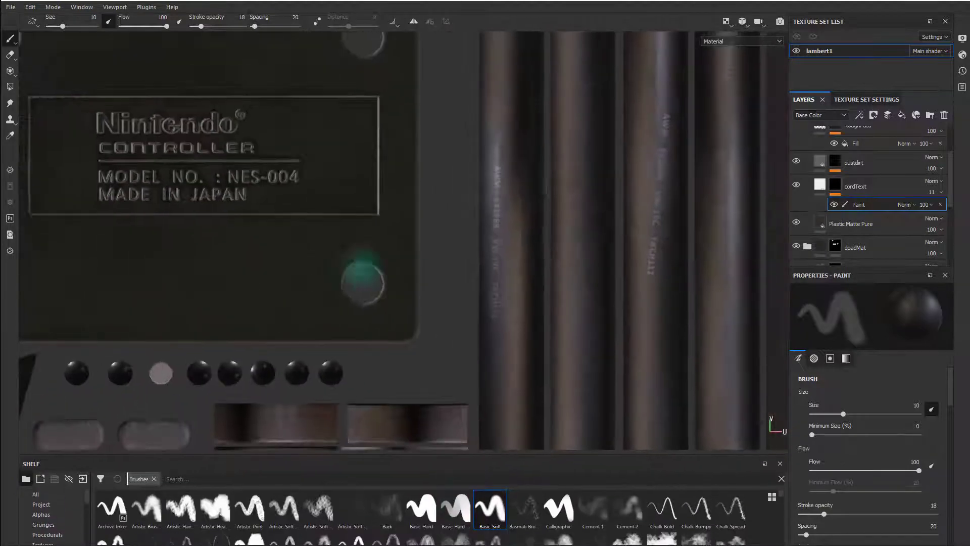
# Fade patches of cord lettering on the horizontal UV strip and along the vertical strips with the size 10 brush.
pyautogui.keyDown('alt'); pyautogui.moveTo(479, 441); pyautogui.dragTo(702, 92, button='middle'); pyautogui.keyUp('alt')
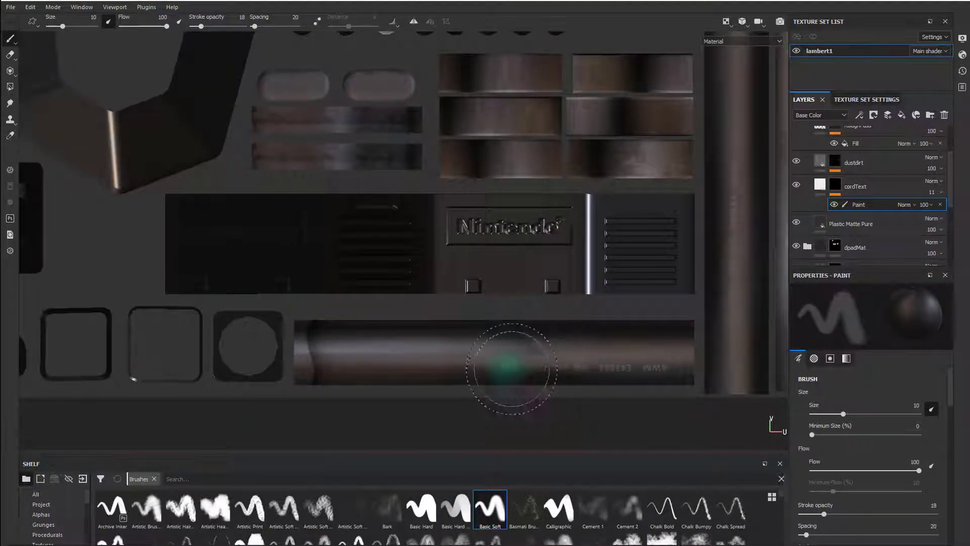
pyautogui.keyDown('alt'); pyautogui.moveTo(663, 250); pyautogui.dragTo(535, 327, button='middle'); pyautogui.keyUp('alt')
pyautogui.keyDown('alt'); pyautogui.moveTo(676, 282); pyautogui.dragTo(496, 253, button='middle'); pyautogui.keyUp('alt')
pyautogui.moveTo(656, 176)
pyautogui.keyDown('alt'); pyautogui.mouseDown(button='middle')
pyautogui.moveTo(494, 208)
pyautogui.moveTo(637, 432)
pyautogui.mouseUp(button='middle'); pyautogui.keyUp('alt')
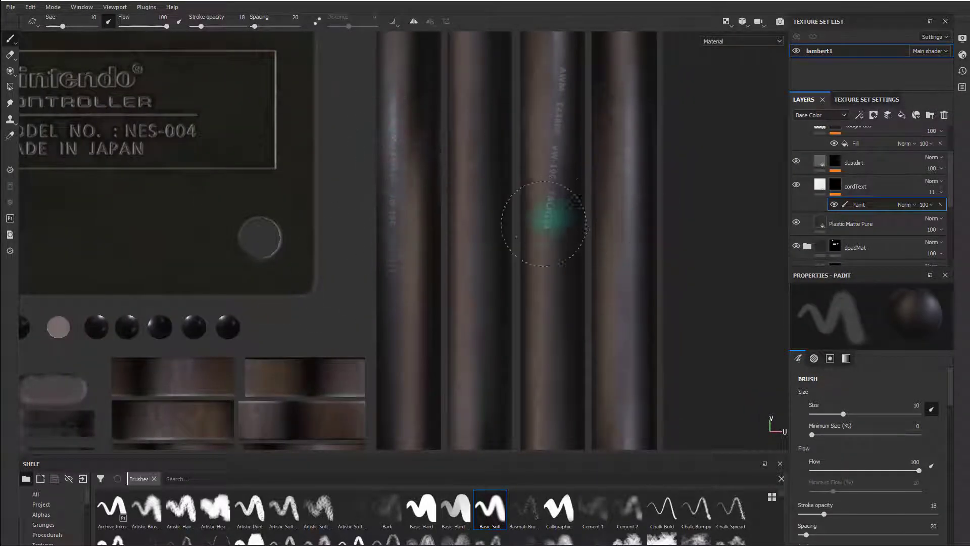
pyautogui.keyDown('alt'); pyautogui.moveTo(584, 190); pyautogui.dragTo(553, 343, button='middle'); pyautogui.keyUp('alt')
pyautogui.keyDown('alt'); pyautogui.moveTo(532, 251); pyautogui.dragTo(542, 379, button='middle'); pyautogui.keyUp('alt')
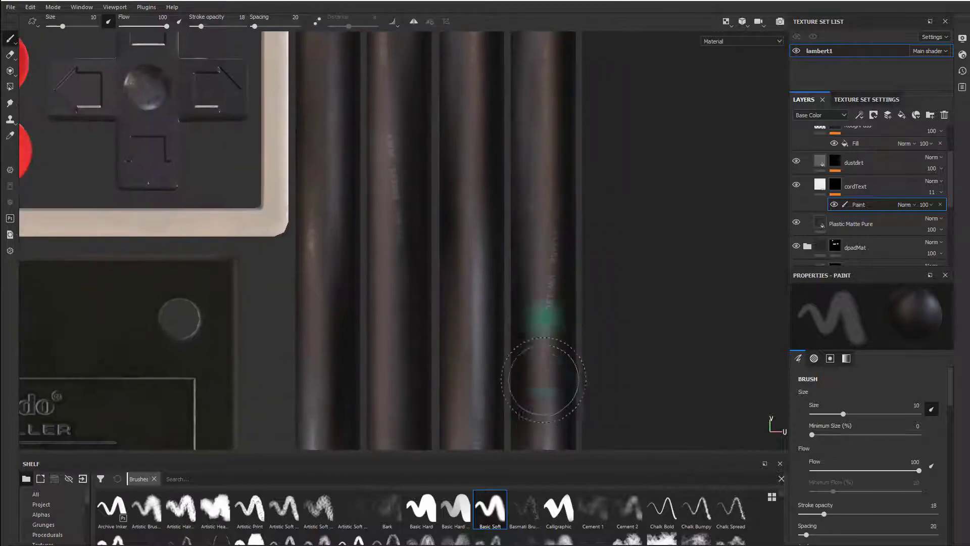
pyautogui.keyDown('alt'); pyautogui.moveTo(548, 287); pyautogui.dragTo(445, 247, button='middle'); pyautogui.keyUp('alt')
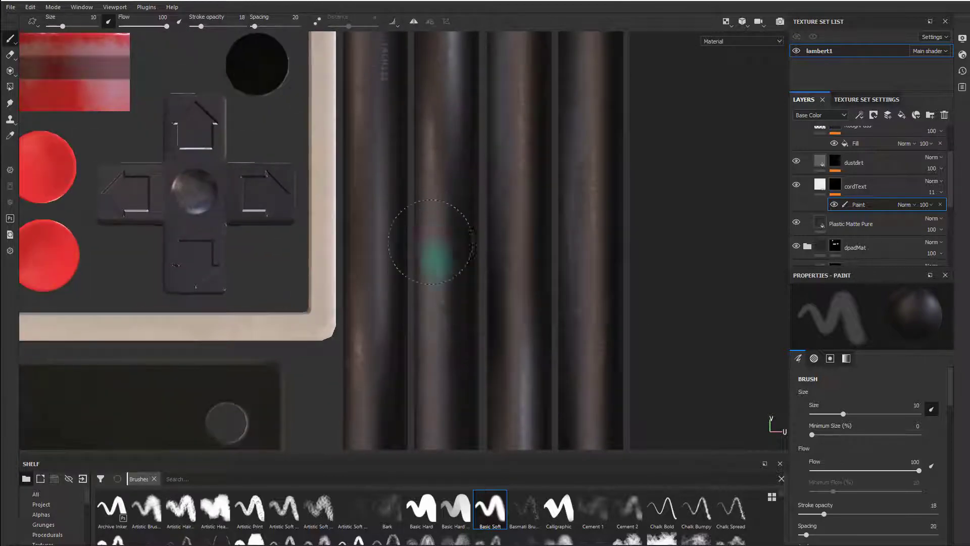
pyautogui.keyDown('alt'); pyautogui.moveTo(565, 217); pyautogui.dragTo(610, 401, button='middle'); pyautogui.keyUp('alt')
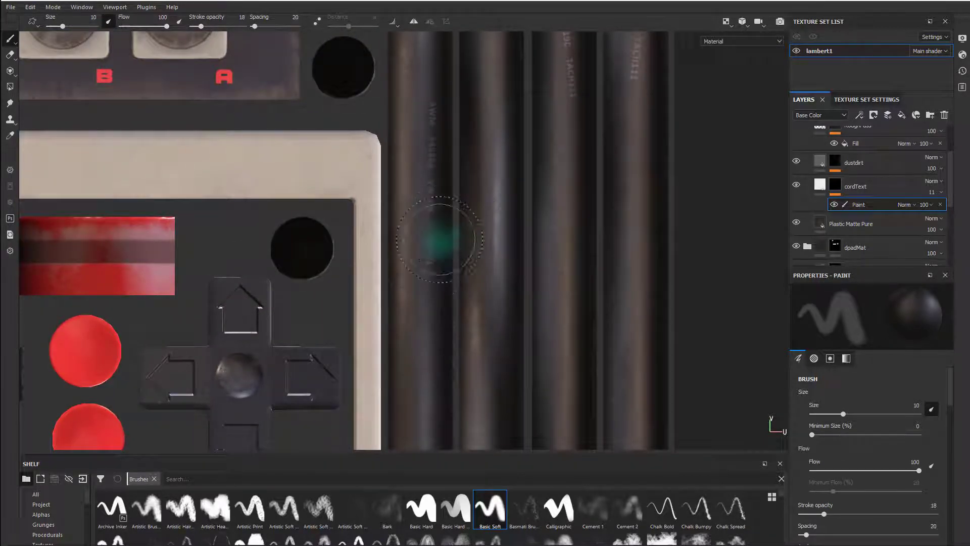
pyautogui.moveTo(426, 229)
pyautogui.mouseDown()
pyautogui.moveTo(438, 99)
pyautogui.moveTo(420, 236)
pyautogui.mouseUp()
pyautogui.keyDown('alt'); pyautogui.moveTo(585, 153); pyautogui.dragTo(509, 302, button='middle'); pyautogui.keyUp('alt')
pyautogui.moveTo(479, 99)
pyautogui.mouseDown()
pyautogui.moveTo(496, 255)
pyautogui.moveTo(503, 212)
pyautogui.mouseUp()
# Reduce the brush size to 4.68 and fade the lettering near the upper ends of the cord UV strips.
pyautogui.keyDown('ctrl'); pyautogui.moveTo(553, 203); pyautogui.dragTo(526, 204, button='right'); pyautogui.keyUp('ctrl')
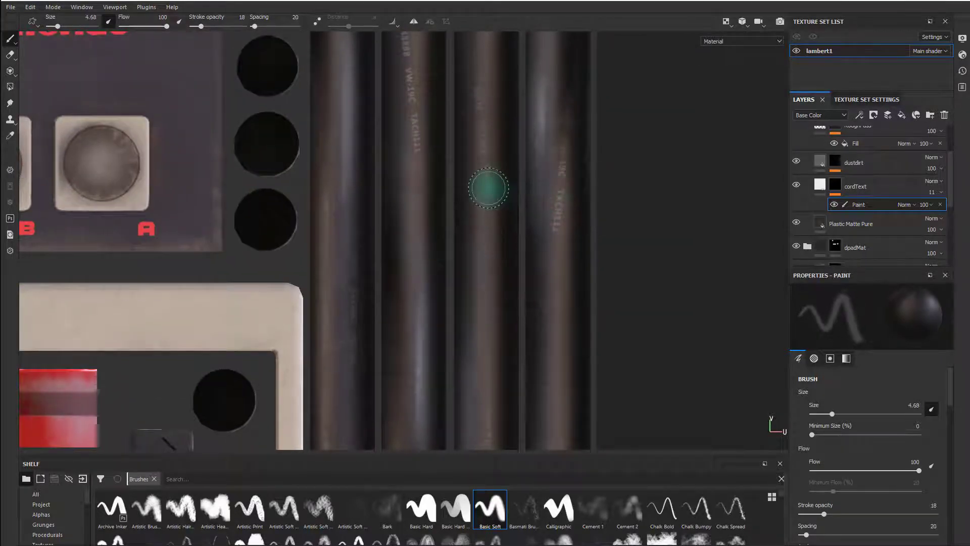
pyautogui.moveTo(487, 189); pyautogui.dragTo(487, 198)
pyautogui.moveTo(569, 226); pyautogui.dragTo(552, 238)
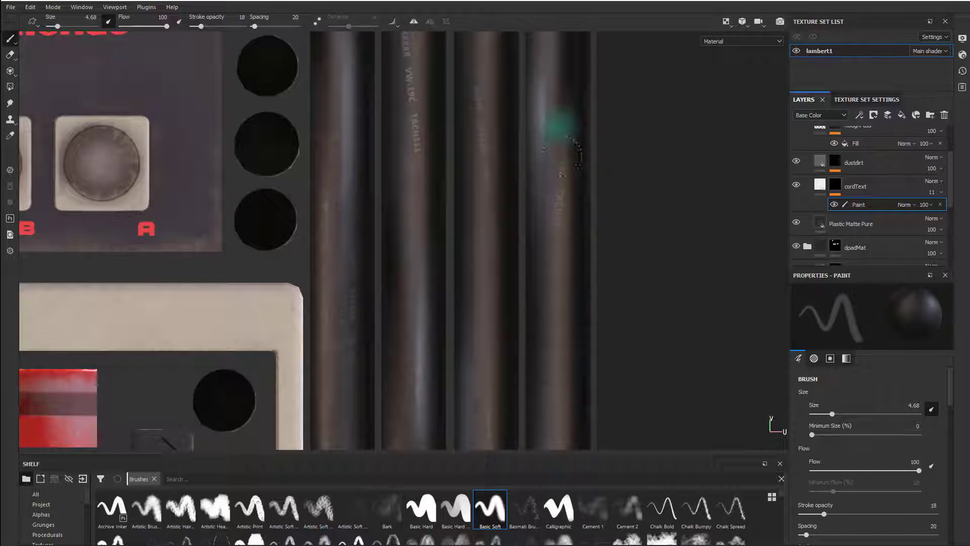
pyautogui.scroll(-2, 509, 138)
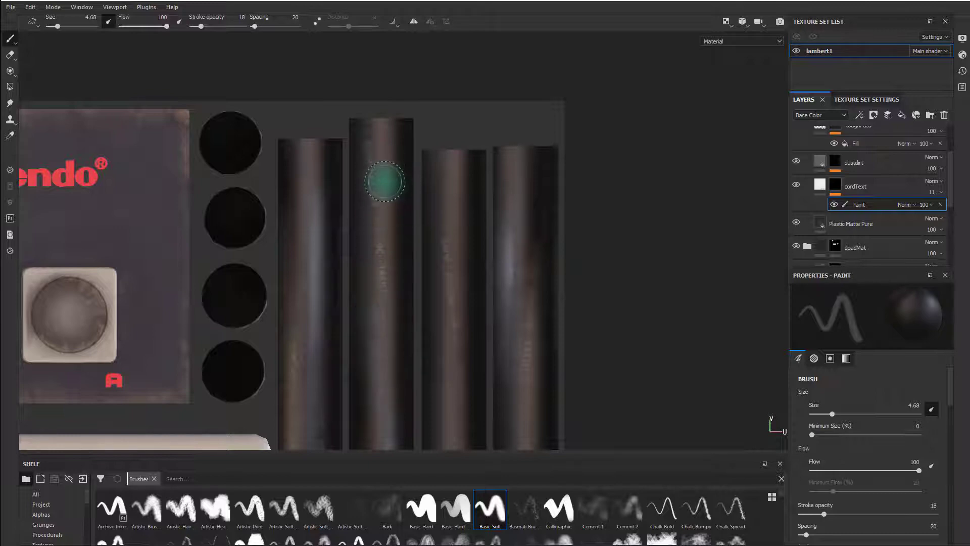
pyautogui.scroll(-3, 444, 196)
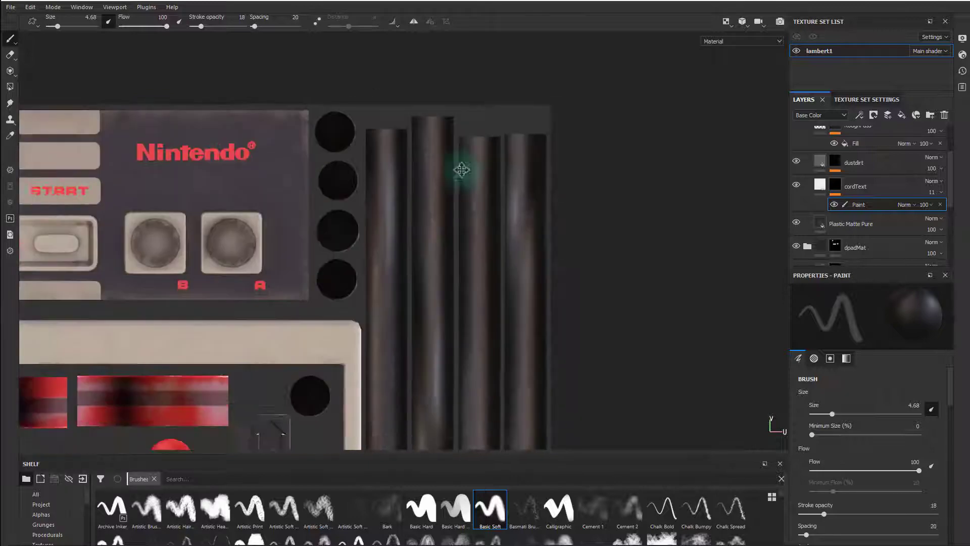
pyautogui.scroll(5, 397, 222)
# Return to the combined 3D/2D view and inspect the worn lettering and scratches along the whole cord.
pyautogui.keyDown('alt'); pyautogui.moveTo(452, 390); pyautogui.dragTo(659, 21, button='middle'); pyautogui.keyUp('alt')
pyautogui.click(727, 24)
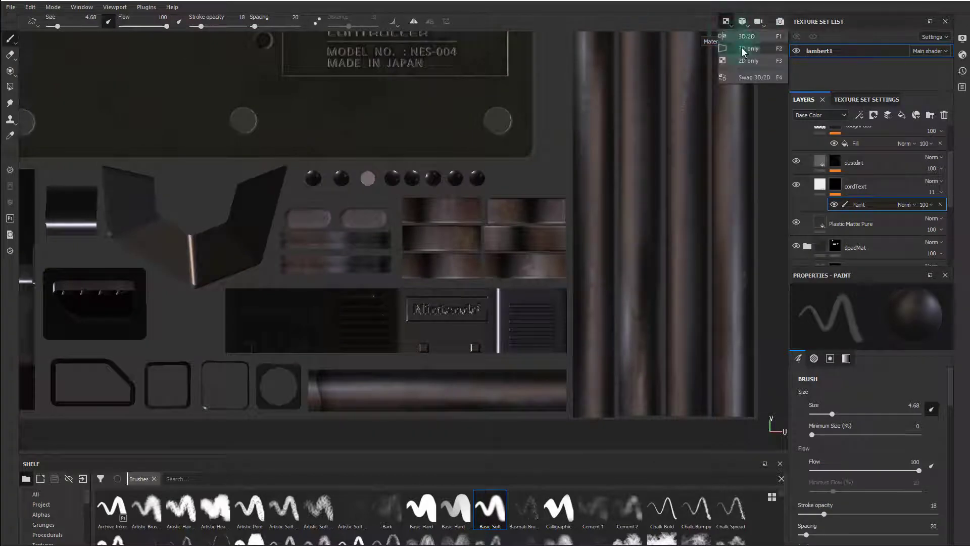
pyautogui.click(745, 38)
pyautogui.scroll(-3, 521, 154)
pyautogui.keyDown('alt'); pyautogui.moveTo(371, 195); pyautogui.dragTo(99, 177, button='right'); pyautogui.keyUp('alt')
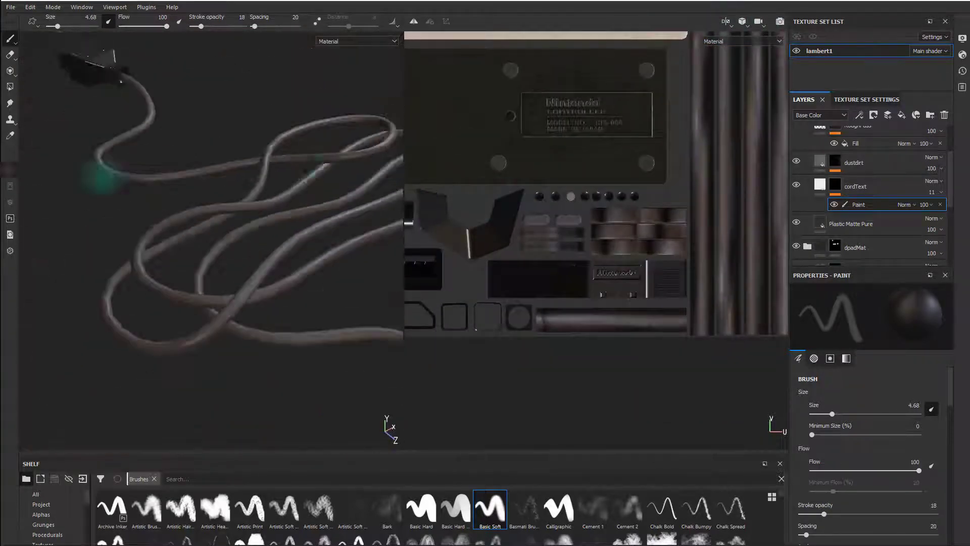
pyautogui.keyDown('alt'); pyautogui.moveTo(100, 177); pyautogui.dragTo(208, 203); pyautogui.keyUp('alt')
pyautogui.keyDown('alt'); pyautogui.moveTo(303, 174); pyautogui.dragTo(223, 156, button='right'); pyautogui.keyUp('alt')
pyautogui.keyDown('alt'); pyautogui.moveTo(223, 156); pyautogui.dragTo(306, 244, button='middle'); pyautogui.keyUp('alt')
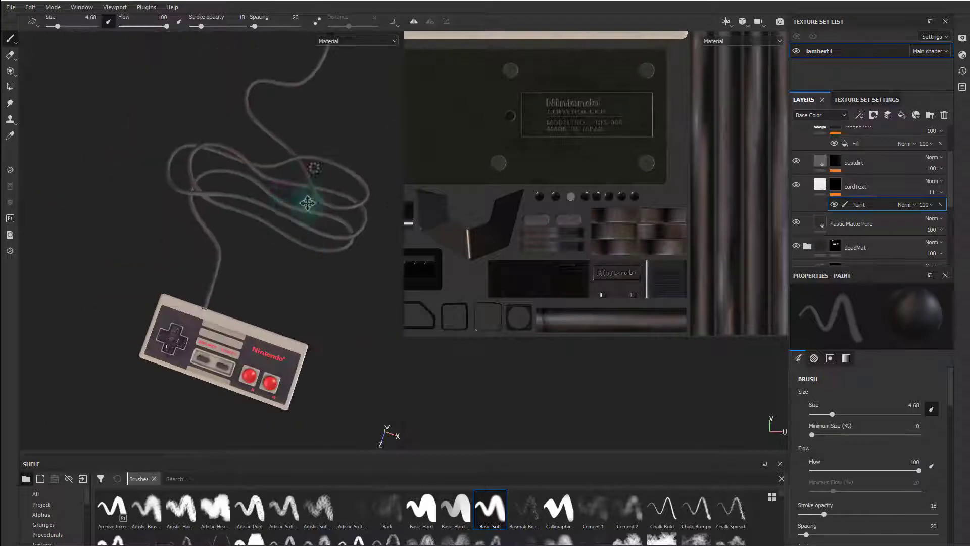
pyautogui.keyDown('alt'); pyautogui.moveTo(305, 201); pyautogui.dragTo(349, 174, button='right'); pyautogui.keyUp('alt')
pyautogui.keyDown('alt'); pyautogui.moveTo(349, 174); pyautogui.dragTo(276, 287, button='middle'); pyautogui.keyUp('alt')
pyautogui.keyDown('alt'); pyautogui.moveTo(286, 245); pyautogui.dragTo(233, 203); pyautogui.keyUp('alt')
pyautogui.scroll(3, 807, 166)
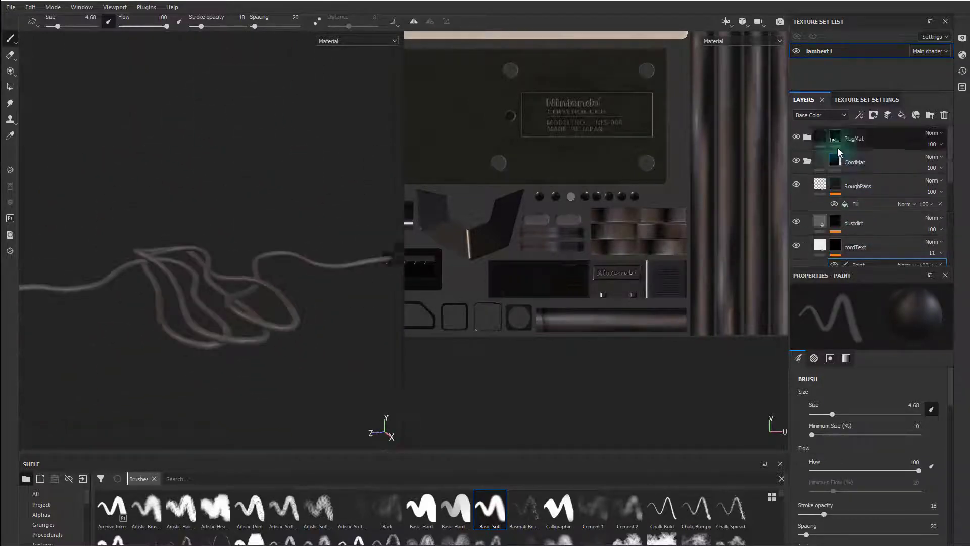
# Collapse the CordMat folder, open PlugMat, and add a fill layer above Plastic Glossy Pure.
pyautogui.click(807, 160)
pyautogui.click(807, 136)
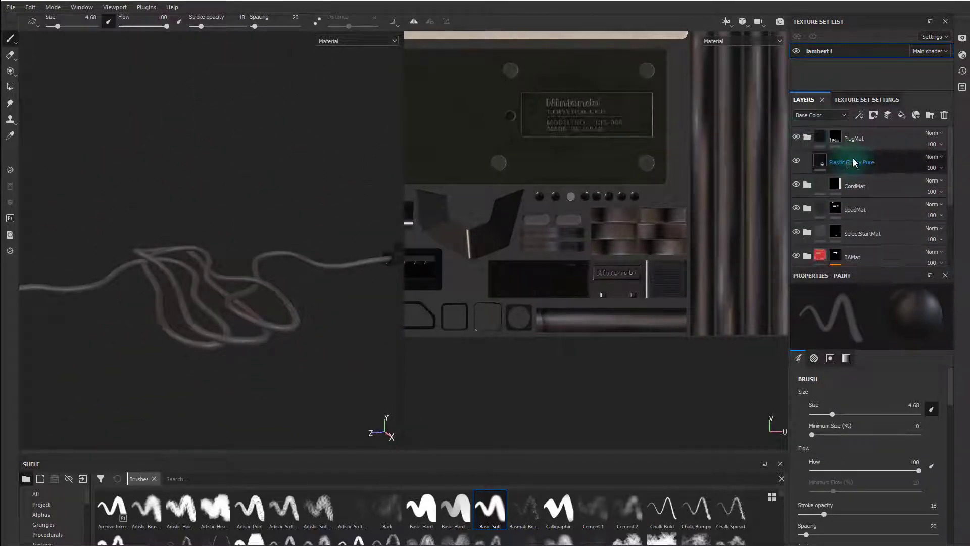
pyautogui.click(902, 115)
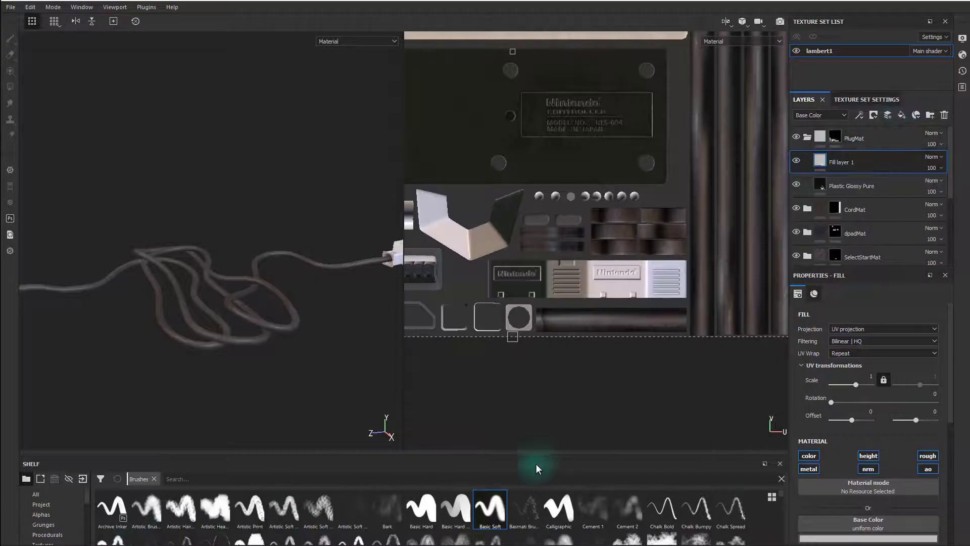
# Enlarge the shelf and rename the new fill layer in PlugMat to dirt.
pyautogui.moveTo(531, 452); pyautogui.dragTo(535, 331)
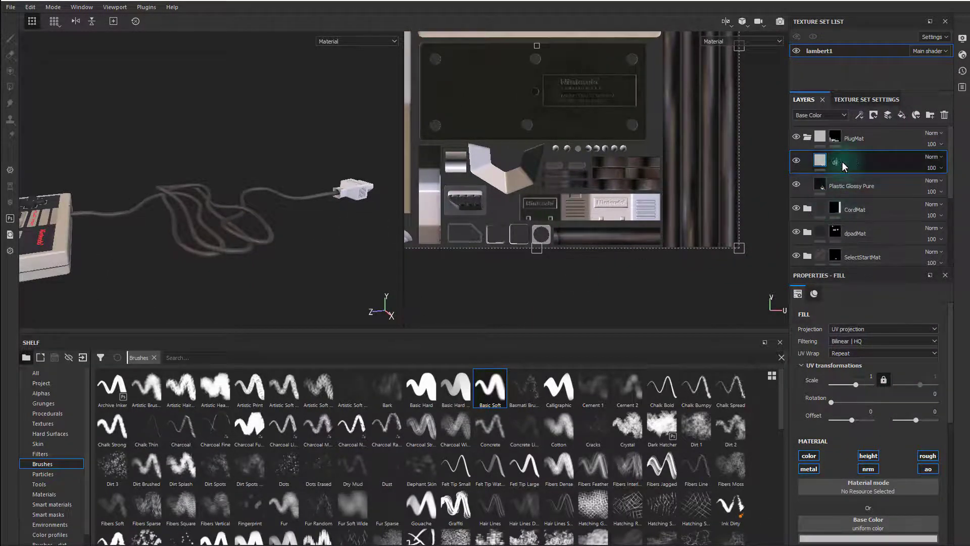
pyautogui.write('rt')
pyautogui.press('Return')
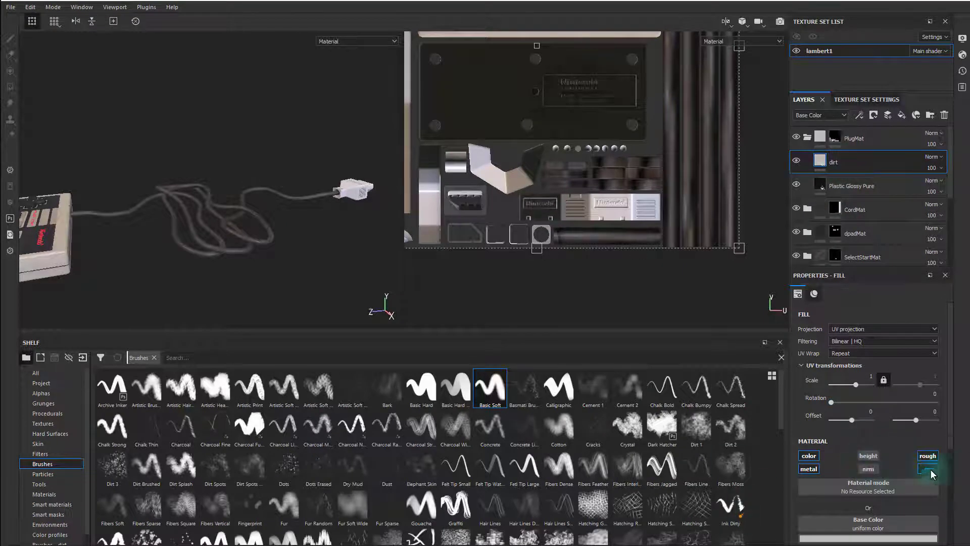
# Restrict the dirt layer to the color and rough channels, with a dark reddish-brown base colour and roughness 0.9572.
pyautogui.scroll(-2, 886, 485)
pyautogui.click(873, 476)
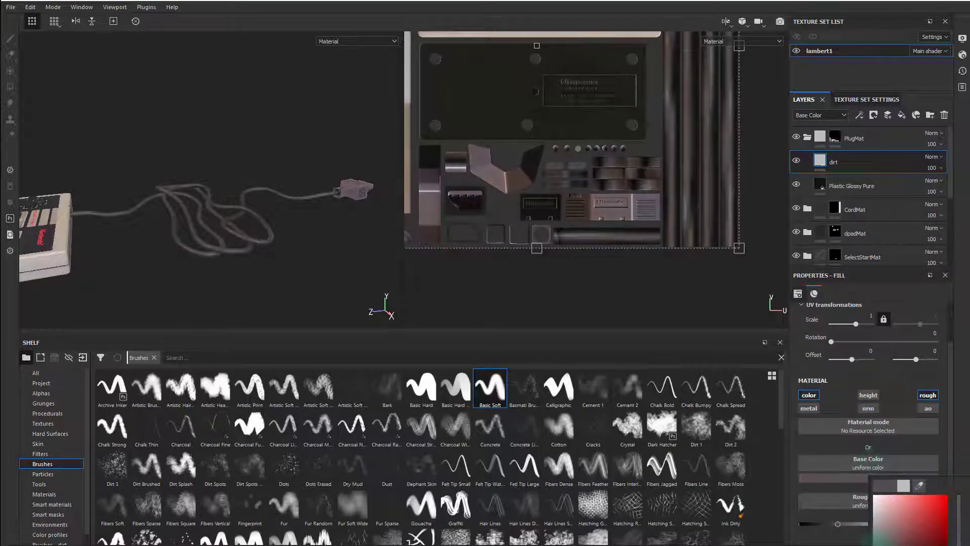
pyautogui.click(924, 524)
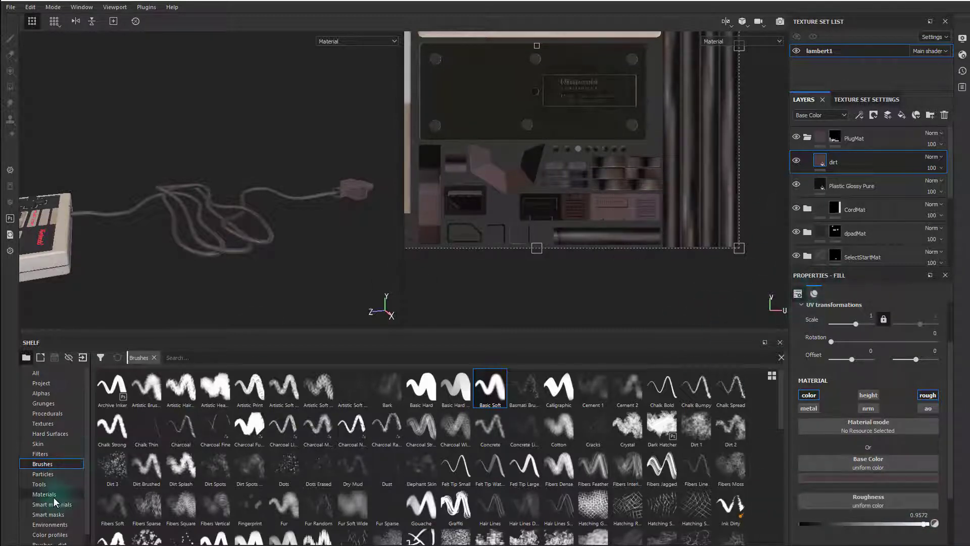
# Try the Dirt smart mask on the dirt layer and examine it up close on the plug.
pyautogui.click(49, 513)
pyautogui.moveTo(252, 387); pyautogui.dragTo(865, 159)
pyautogui.keyDown('alt'); pyautogui.moveTo(361, 194); pyautogui.dragTo(601, 268, button='right'); pyautogui.keyUp('alt')
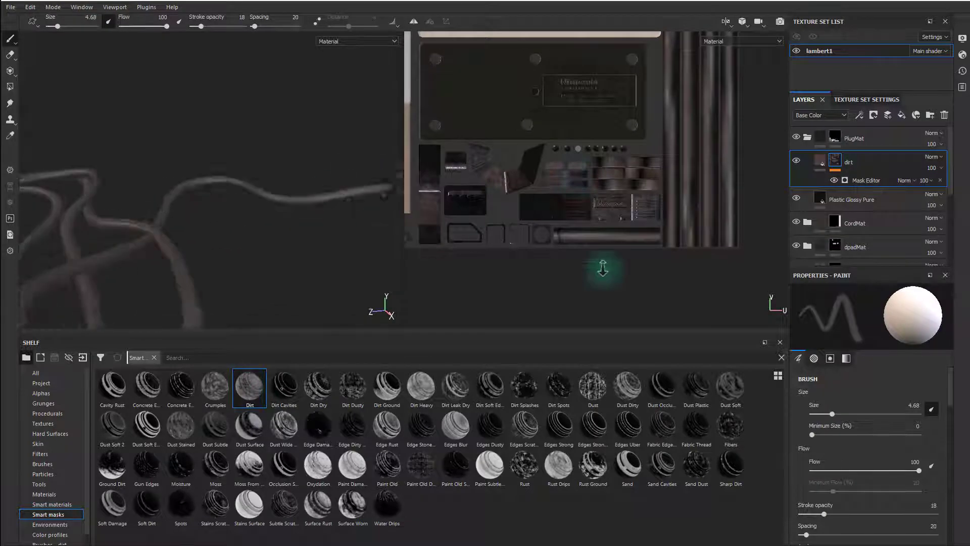
pyautogui.keyDown('alt'); pyautogui.moveTo(371, 212); pyautogui.dragTo(26, 219, button='middle'); pyautogui.keyUp('alt')
pyautogui.keyDown('alt'); pyautogui.moveTo(26, 219); pyautogui.dragTo(346, 194, button='right'); pyautogui.keyUp('alt')
pyautogui.keyDown('alt'); pyautogui.moveTo(346, 194); pyautogui.dragTo(100, 266, button='middle'); pyautogui.keyUp('alt')
pyautogui.keyDown('alt'); pyautogui.moveTo(204, 245); pyautogui.dragTo(270, 216); pyautogui.keyUp('alt')
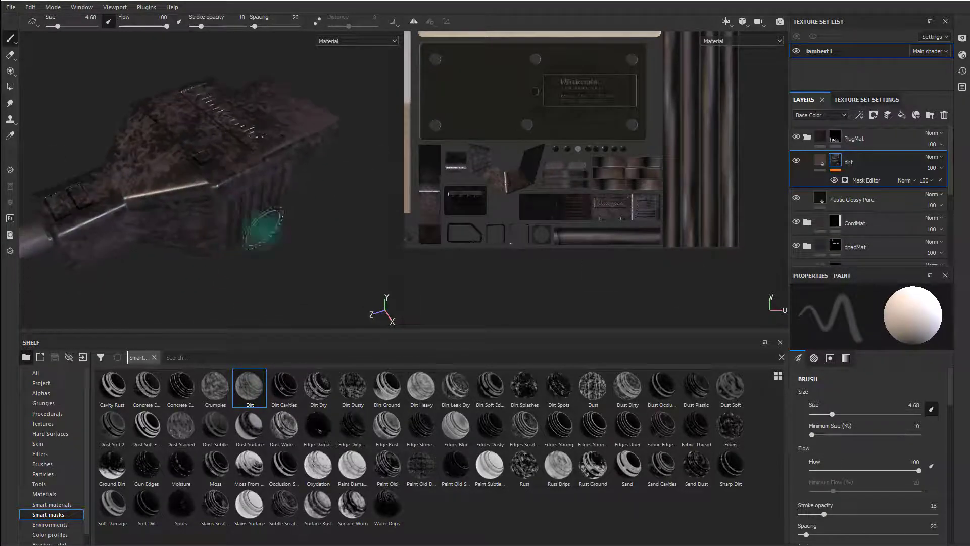
# Remove the Mask Editor from the dirt layer's mask and apply the Dirt Cavities smart mask instead.
pyautogui.click(940, 180)
pyautogui.moveTo(284, 387)
pyautogui.mouseDown()
pyautogui.moveTo(421, 396)
pyautogui.moveTo(850, 165)
pyautogui.mouseUp()
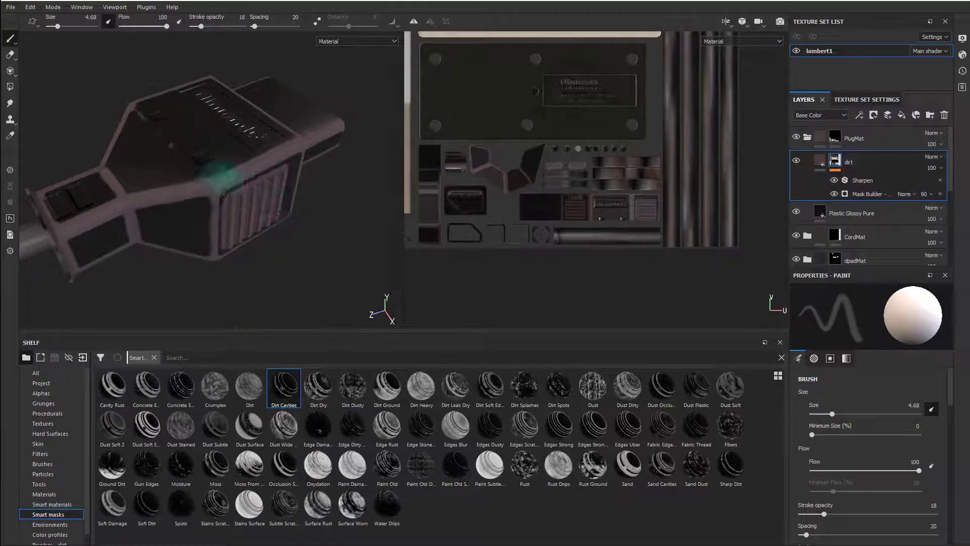
pyautogui.keyDown('alt'); pyautogui.moveTo(221, 173); pyautogui.dragTo(343, 227); pyautogui.keyUp('alt')
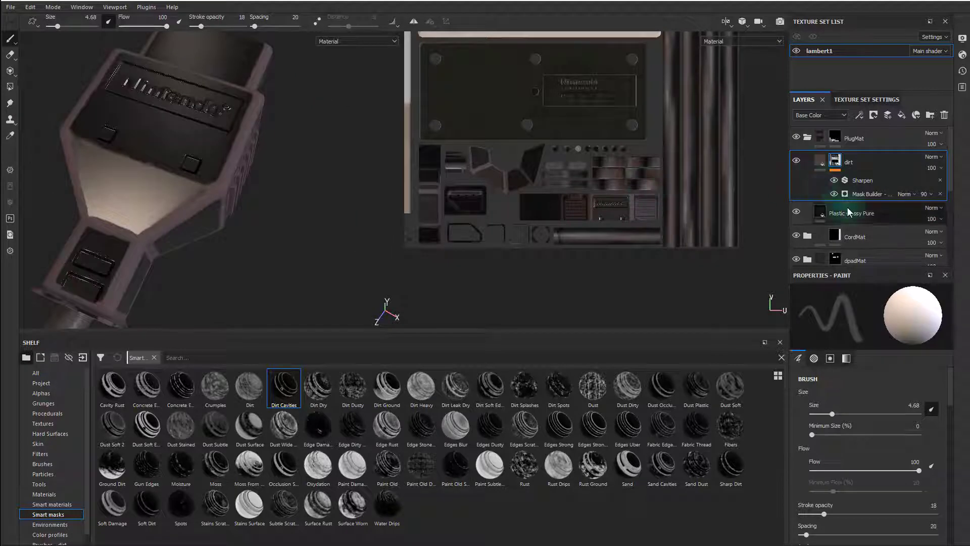
# Open the HeightStamps folder, identify the plug's rectangle stamp, and add an anchor point to the plugRectangle mask.
pyautogui.scroll(-5, 859, 252)
pyautogui.click(840, 249)
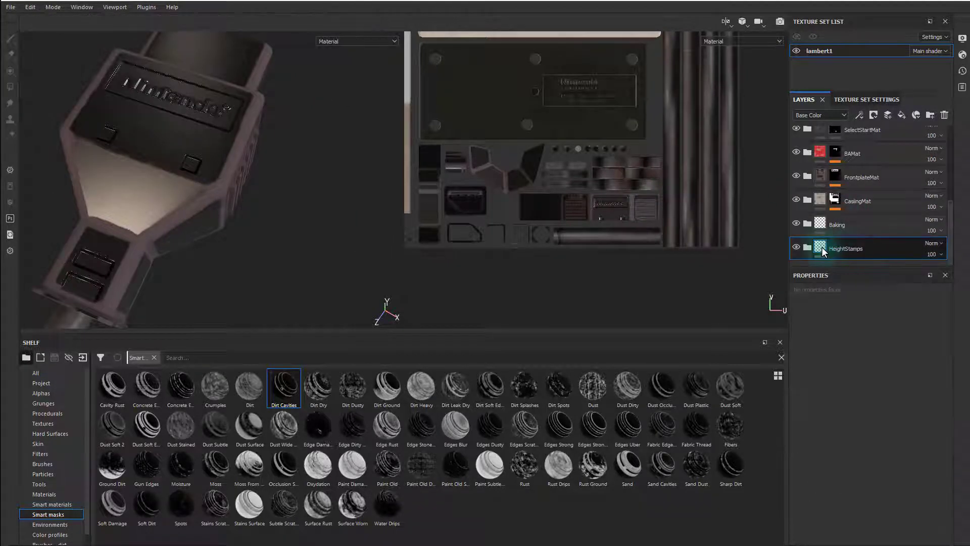
pyautogui.rightClick(821, 247)
pyautogui.click(807, 247)
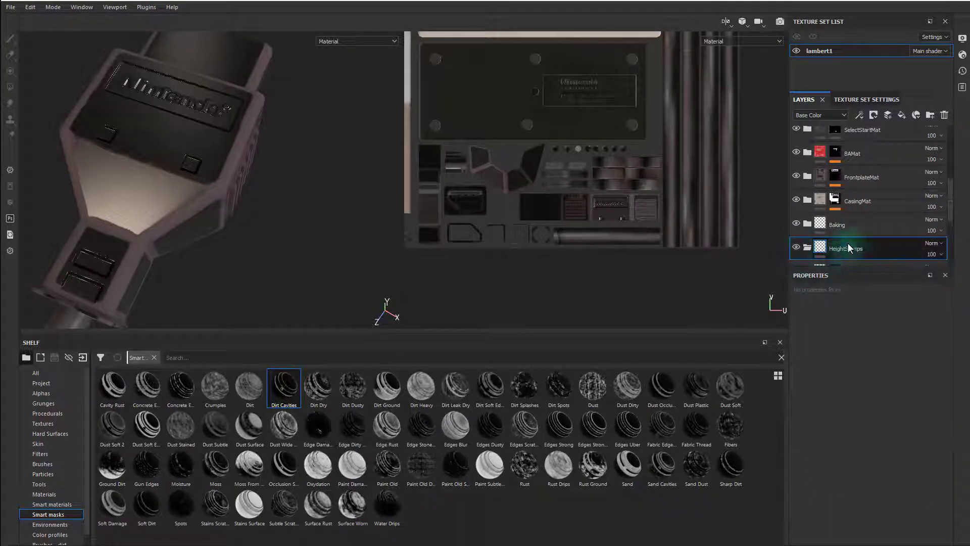
pyautogui.scroll(-3, 869, 212)
pyautogui.click(796, 204)
pyautogui.click(796, 203)
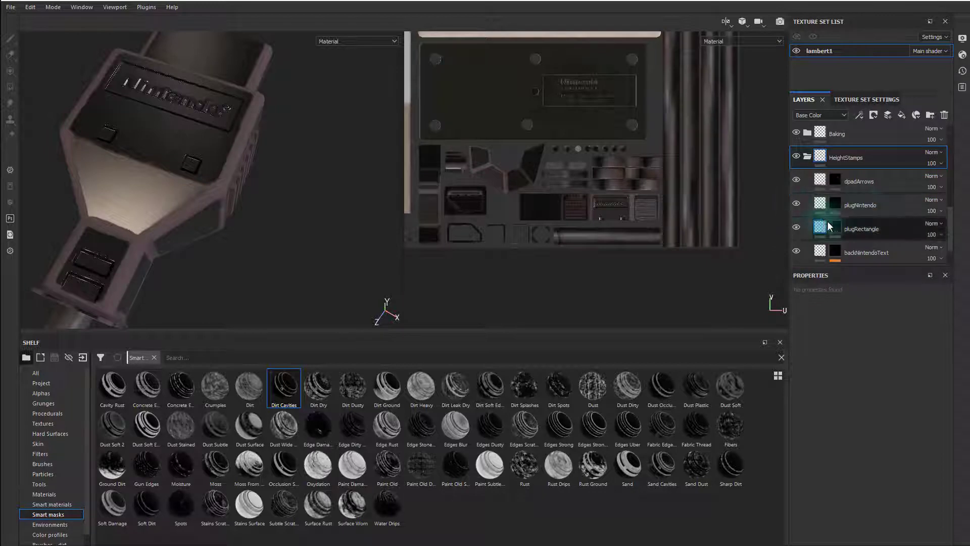
pyautogui.click(797, 228)
pyautogui.click(867, 231)
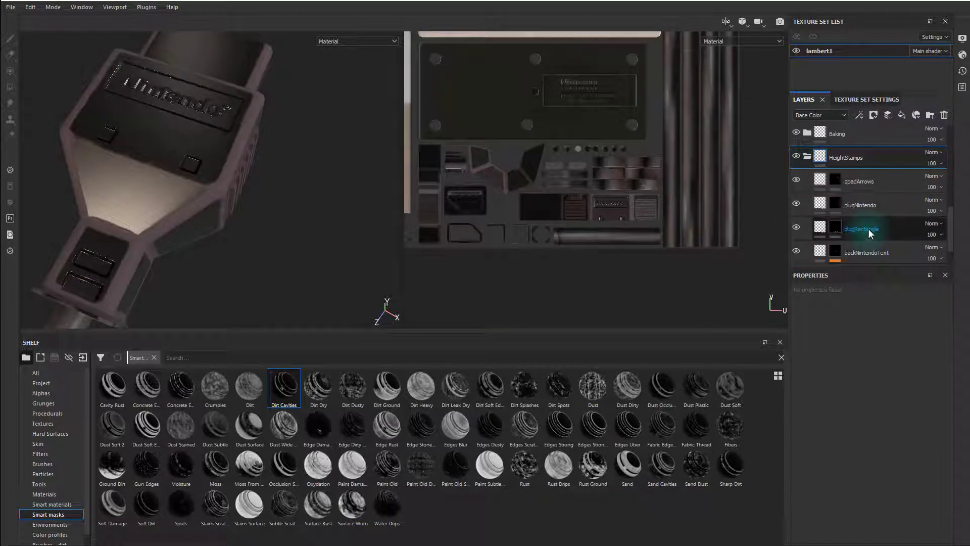
pyautogui.rightClick(836, 227)
pyautogui.click(883, 393)
# Set the Micro Height input of the dirt layer's Mask Builder to the plugRectangle mask anchor point.
pyautogui.scroll(-5, 867, 223)
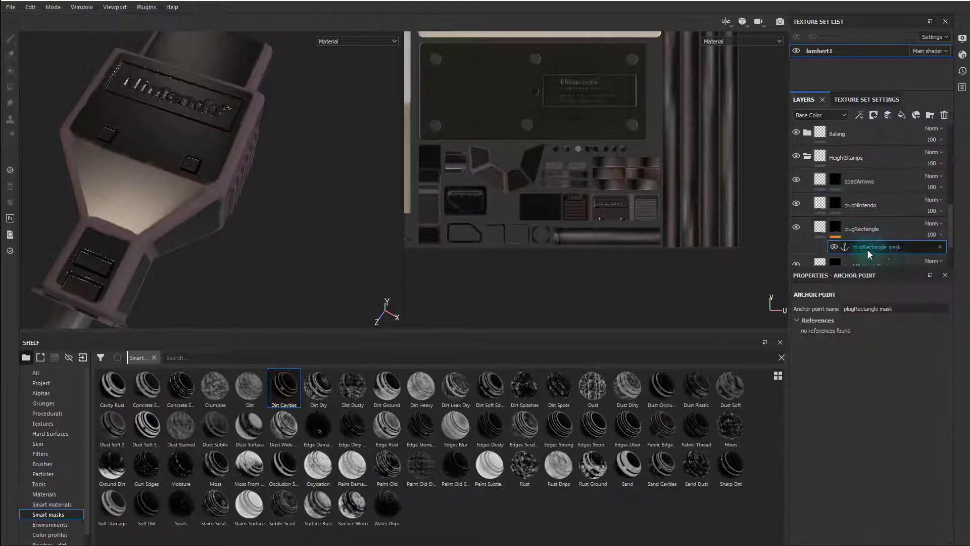
pyautogui.click(867, 193)
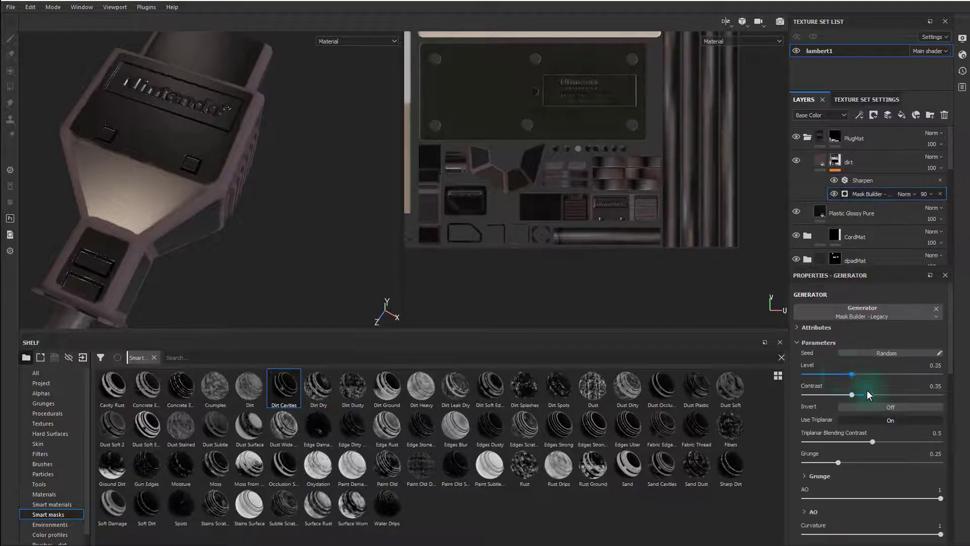
pyautogui.scroll(-10, 879, 425)
pyautogui.click(866, 513)
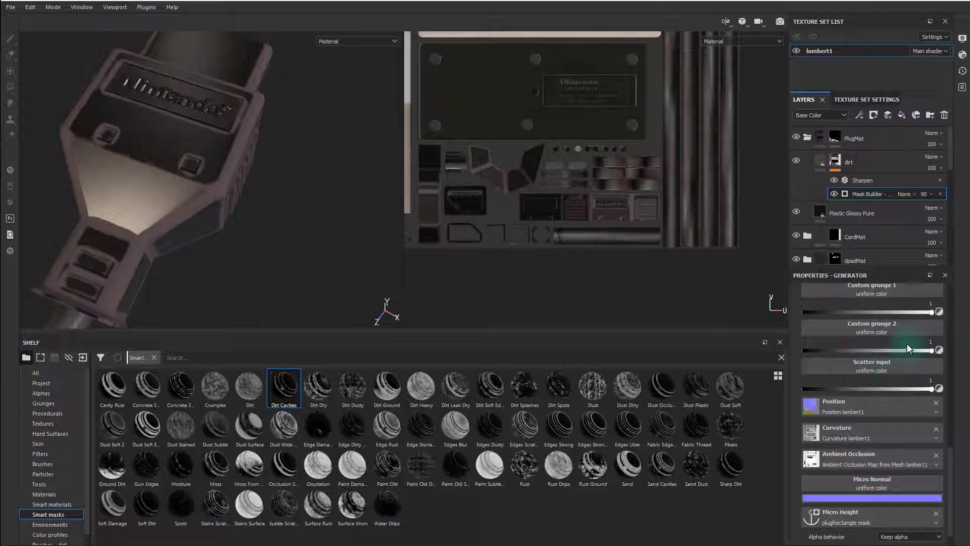
# Change the dirt layer's base colour to a muted, less reddish grey.
pyautogui.click(821, 161)
pyautogui.click(865, 474)
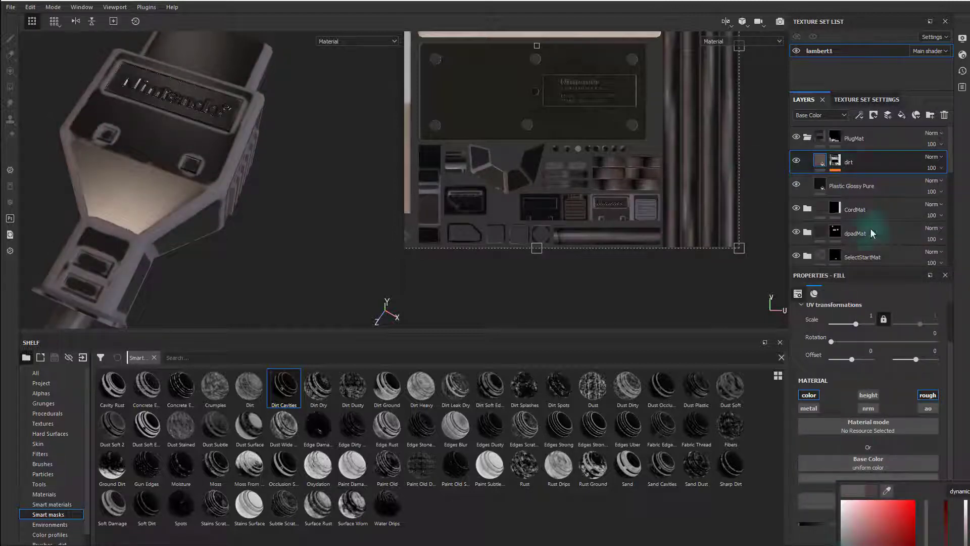
pyautogui.click(820, 161)
# In the dirt mask's Mask Builder, set Triplanar Blending Contrast and Grunge to 1 and AO to 0.09.
pyautogui.click(862, 193)
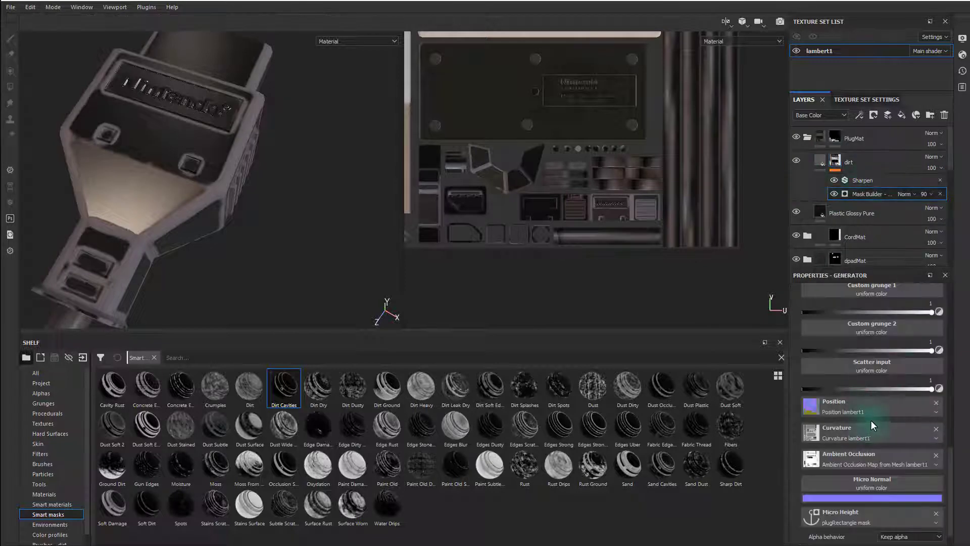
pyautogui.moveTo(838, 465); pyautogui.dragTo(869, 444)
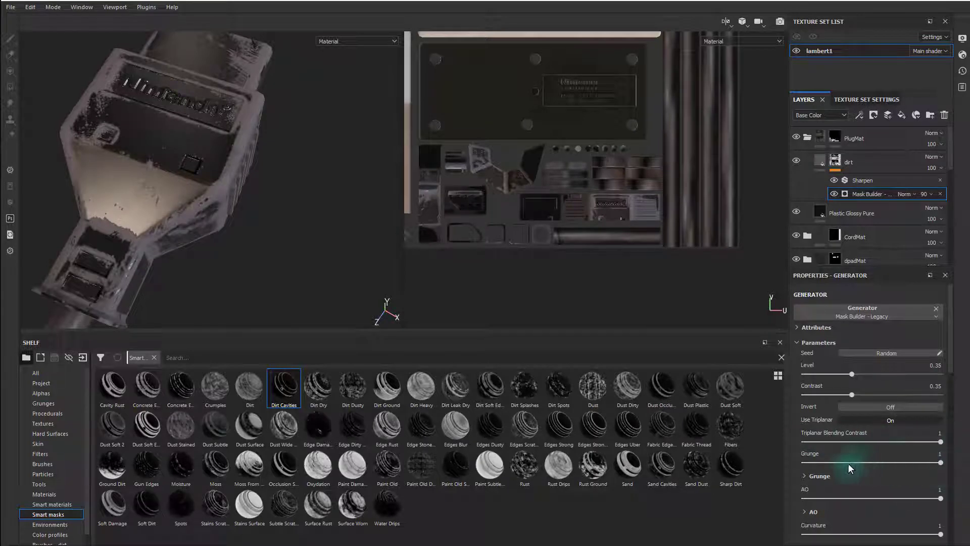
pyautogui.moveTo(888, 497); pyautogui.dragTo(914, 503)
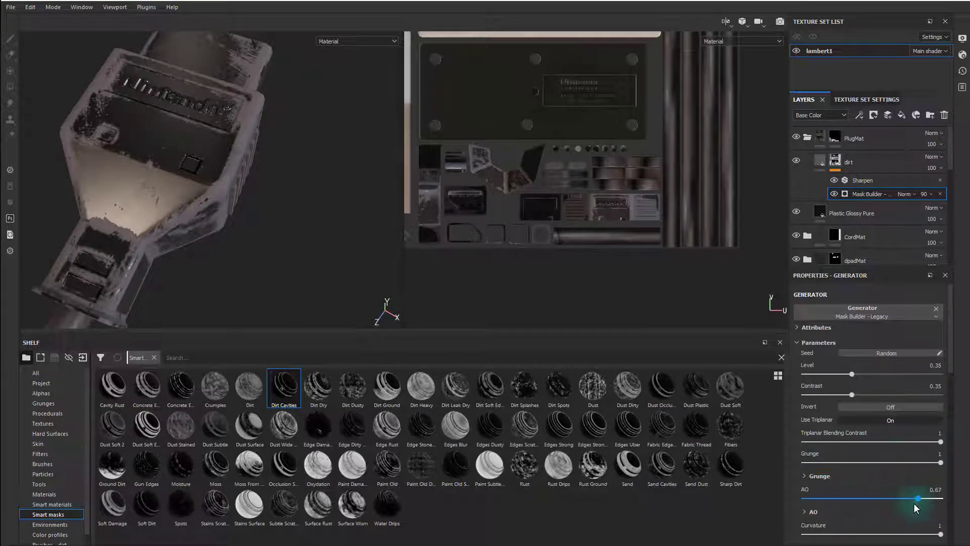
pyautogui.scroll(-3, 882, 505)
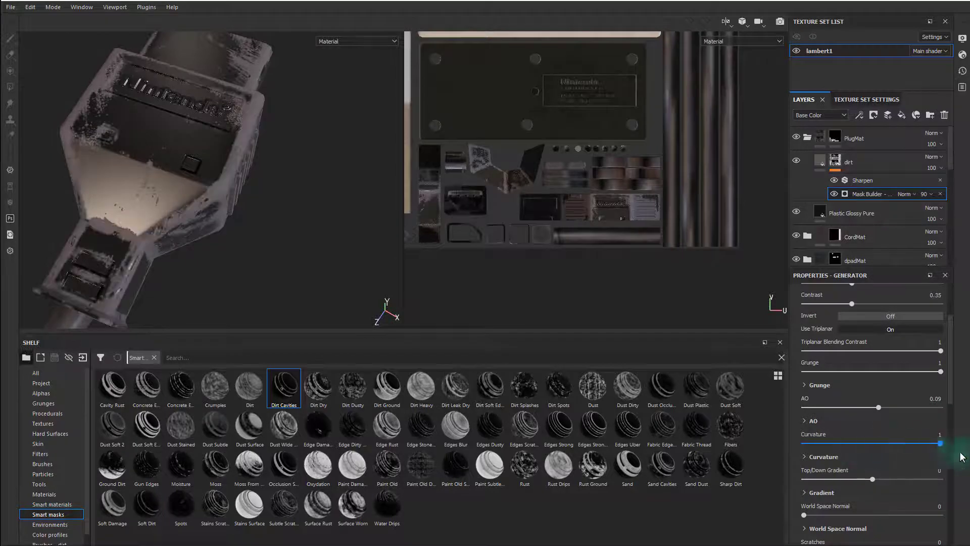
pyautogui.scroll(-3, 868, 483)
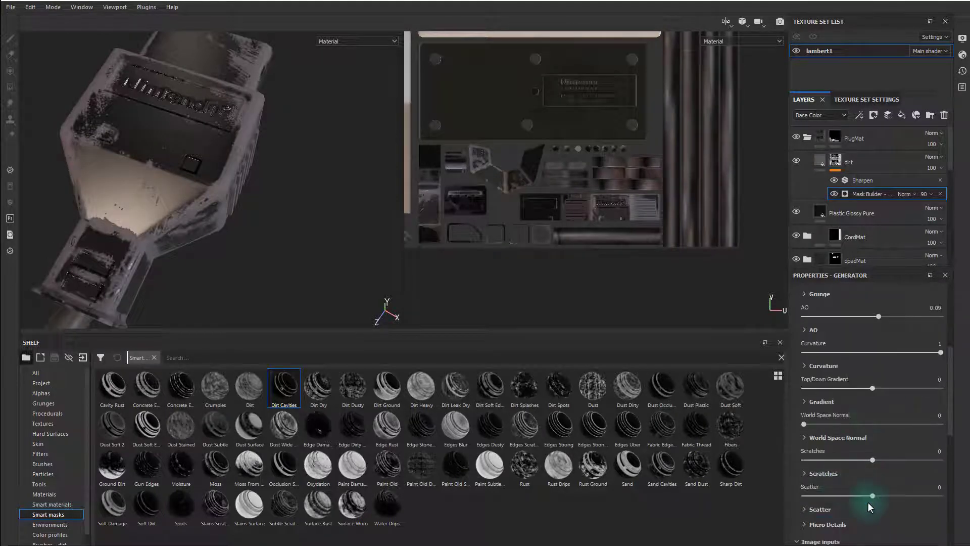
# Try inverting the Mask Builder generator of the dirt mask.
pyautogui.scroll(6, 868, 501)
pyautogui.click(887, 407)
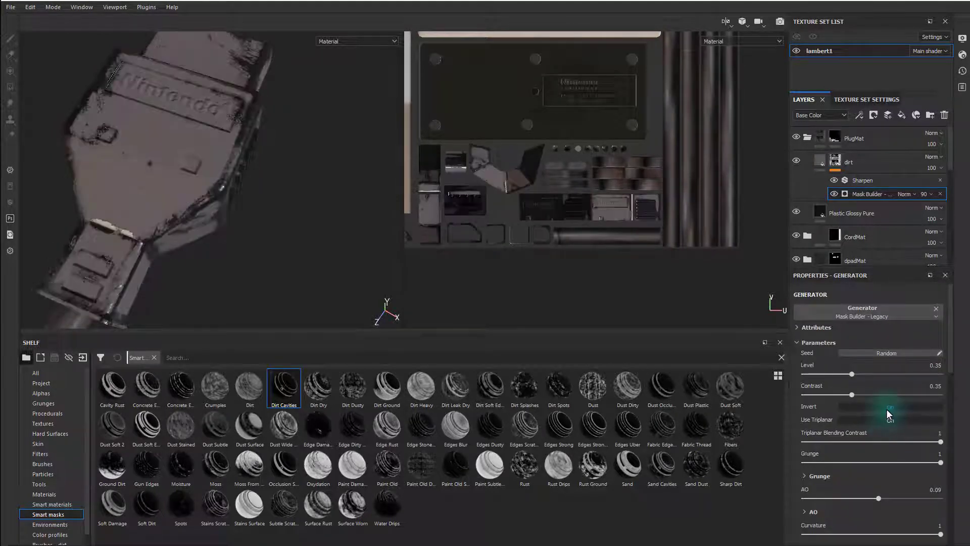
pyautogui.click(886, 409)
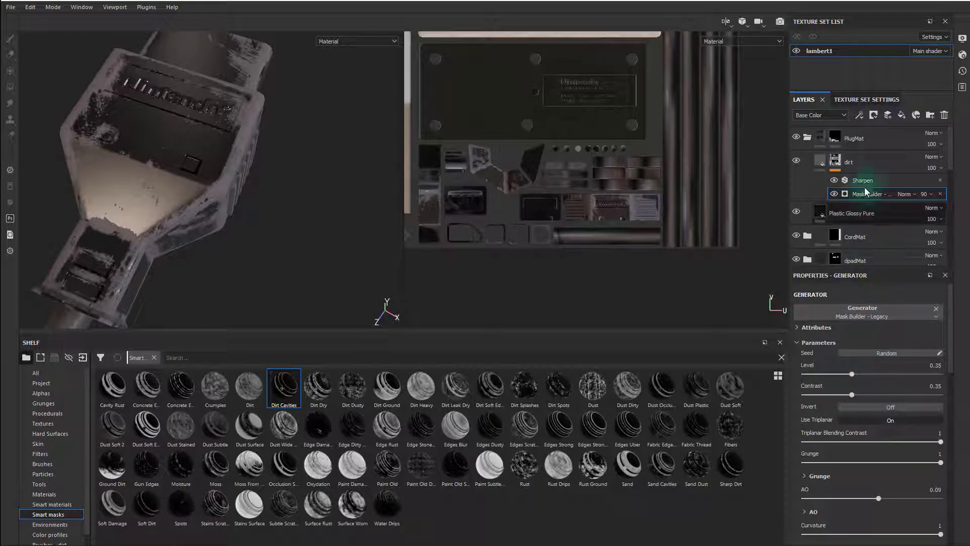
# Lower the dirt layer's opacity to 18 and add a paint effect to its mask.
pyautogui.moveTo(931, 168); pyautogui.dragTo(939, 189)
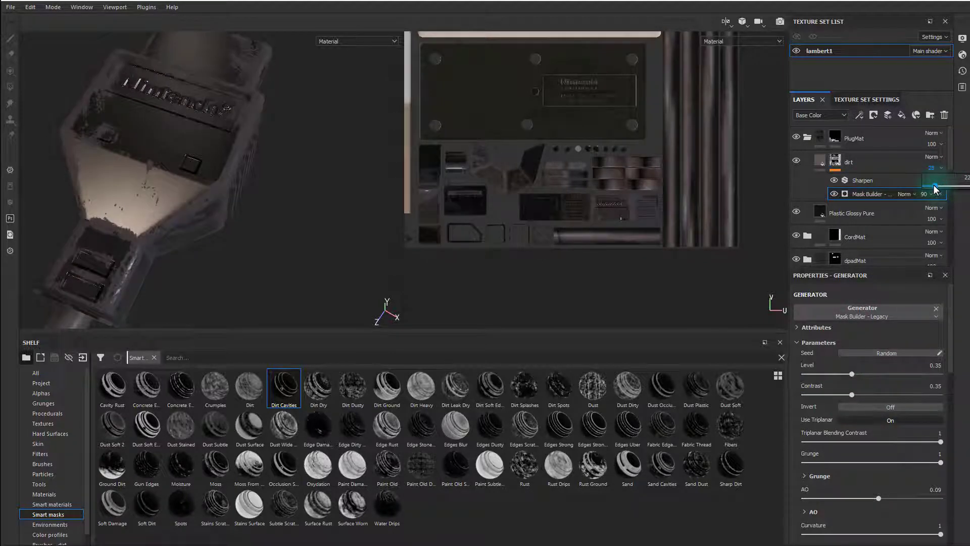
pyautogui.rightClick(838, 161)
pyautogui.click(873, 370)
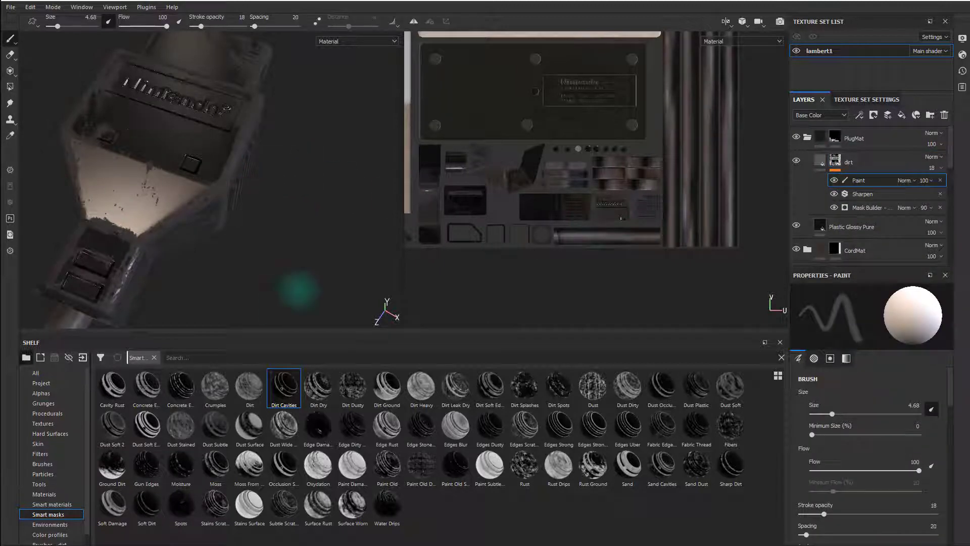
# Set up the Dirt 2 brush with black grayscale, flow 12 and size 5.2 for painting out dirt.
pyautogui.keyDown('alt'); pyautogui.moveTo(231, 171); pyautogui.dragTo(149, 273); pyautogui.keyUp('alt')
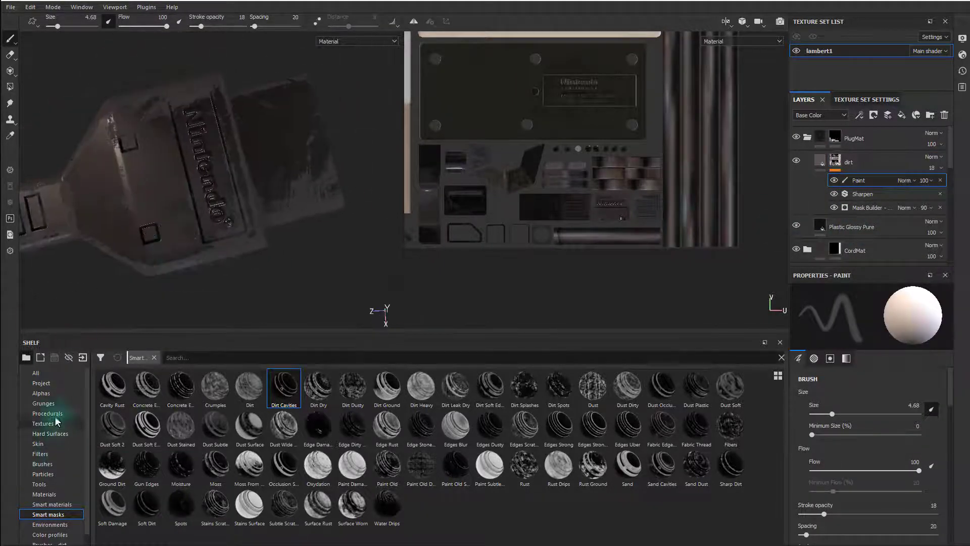
pyautogui.click(44, 464)
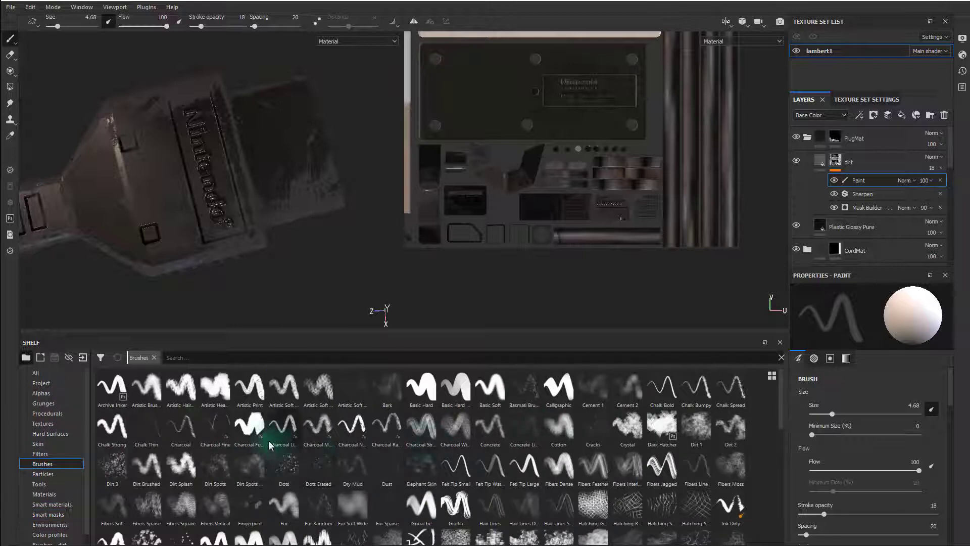
pyautogui.click(730, 427)
pyautogui.scroll(-5, 898, 457)
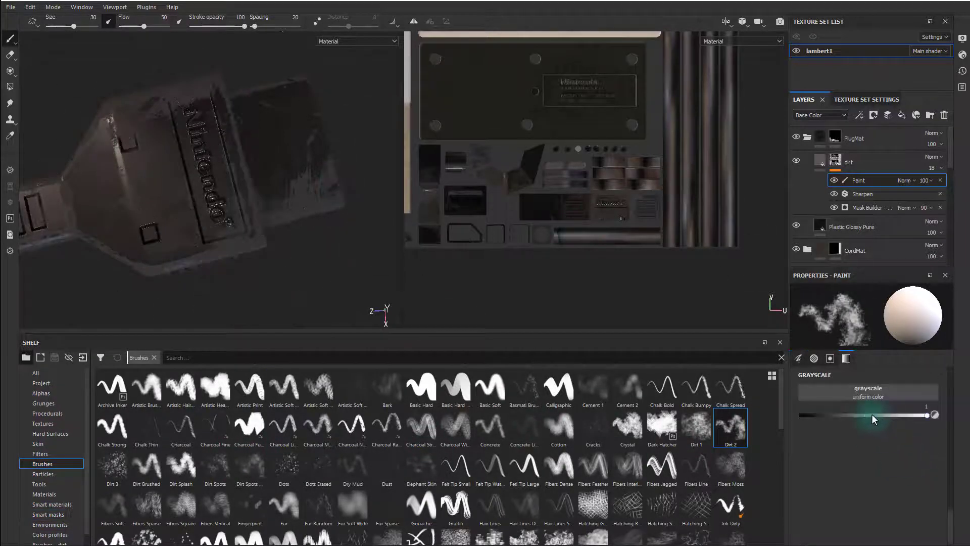
pyautogui.scroll(-1, 895, 455)
pyautogui.scroll(5, 874, 453)
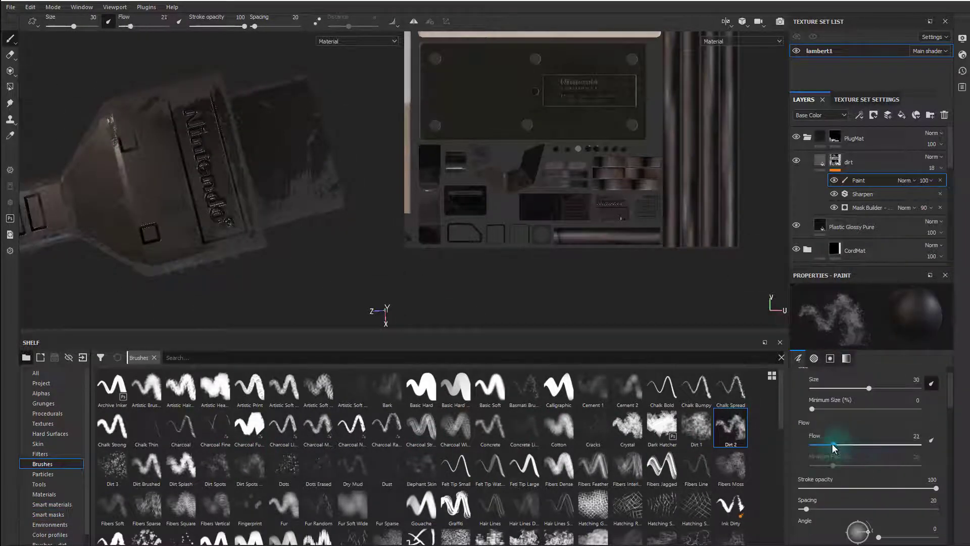
pyautogui.moveTo(831, 444); pyautogui.dragTo(824, 444)
pyautogui.keyDown('ctrl'); pyautogui.moveTo(217, 234); pyautogui.dragTo(184, 251, button='right'); pyautogui.keyUp('ctrl')
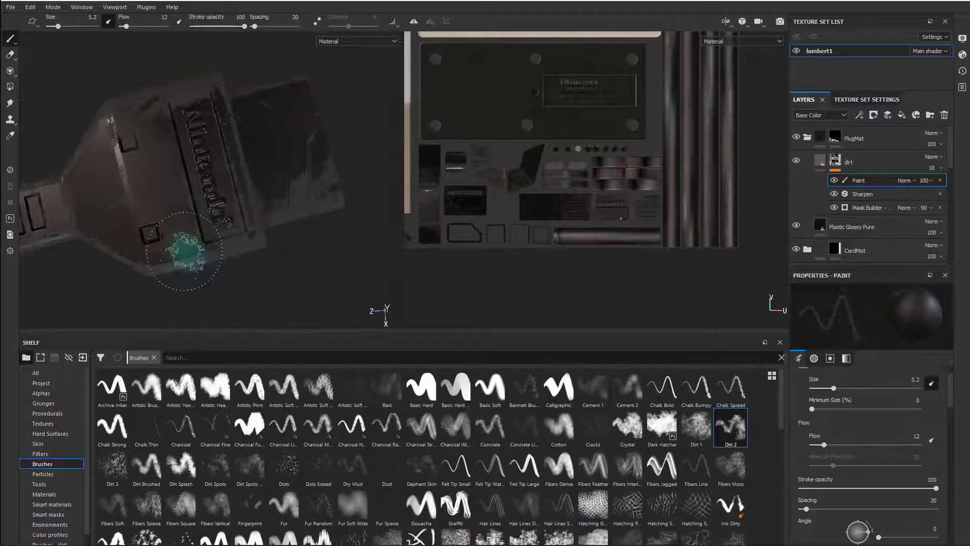
# Increase the brush size to 9.48 and soften the dirt on the plug's lettered face and its edges.
pyautogui.keyDown('alt'); pyautogui.moveTo(182, 282); pyautogui.dragTo(190, 260); pyautogui.keyUp('alt')
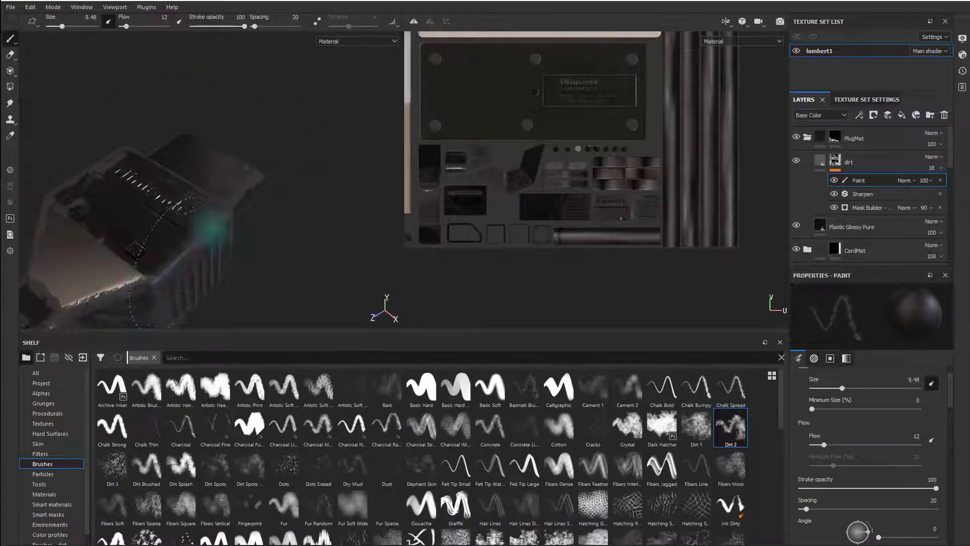
pyautogui.keyDown('alt'); pyautogui.moveTo(131, 258); pyautogui.dragTo(159, 192); pyautogui.keyUp('alt')
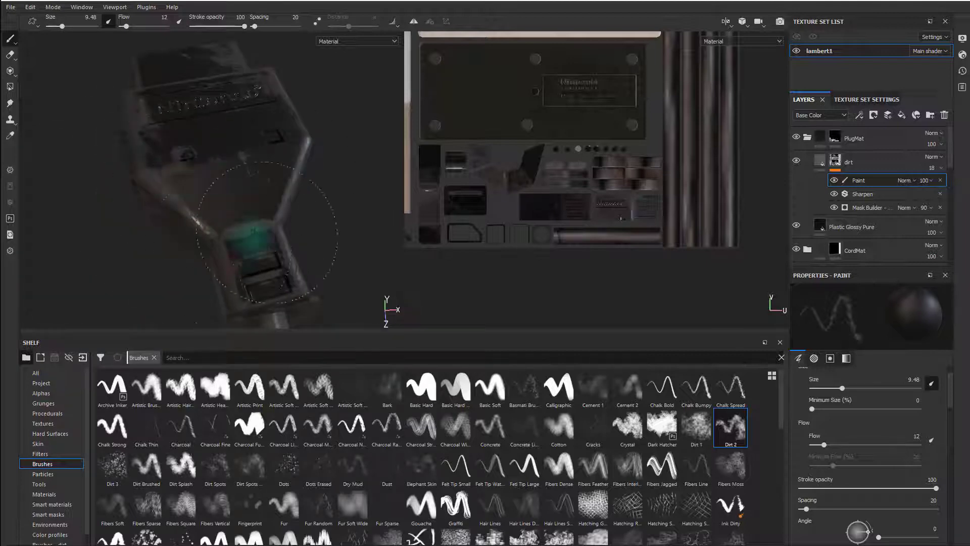
pyautogui.keyDown('alt'); pyautogui.moveTo(250, 263); pyautogui.dragTo(227, 227); pyautogui.keyUp('alt')
# Raise the brush flow to 48 and paint out dirt on the plug's neck and ribbed sides, using sizes 2.83 and 9.48.
pyautogui.moveTo(227, 228)
pyautogui.keyDown('alt'); pyautogui.mouseDown(button='right')
pyautogui.moveTo(375, 259)
pyautogui.moveTo(210, 191)
pyautogui.moveTo(222, 147)
pyautogui.mouseUp(button='right'); pyautogui.keyUp('alt')
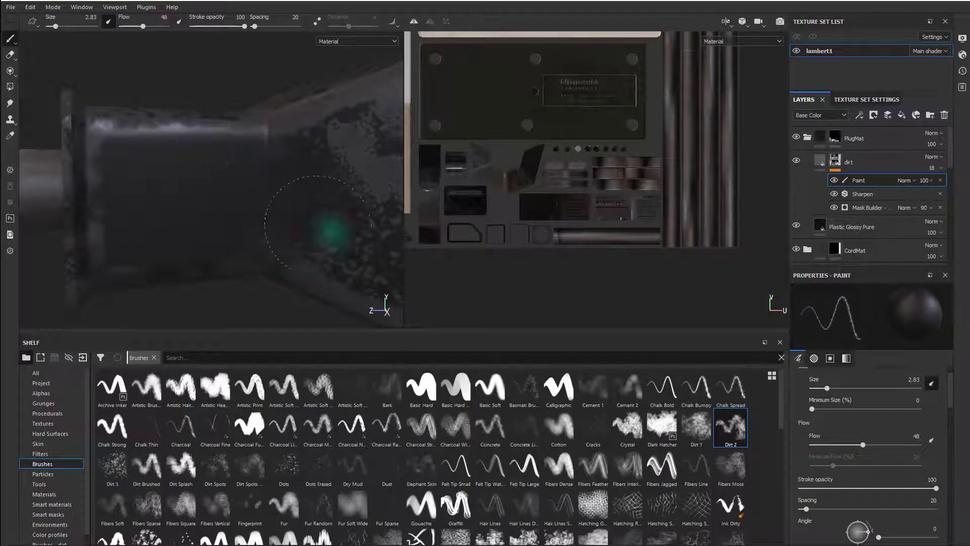
pyautogui.keyDown('alt'); pyautogui.moveTo(189, 230); pyautogui.dragTo(241, 219); pyautogui.keyUp('alt')
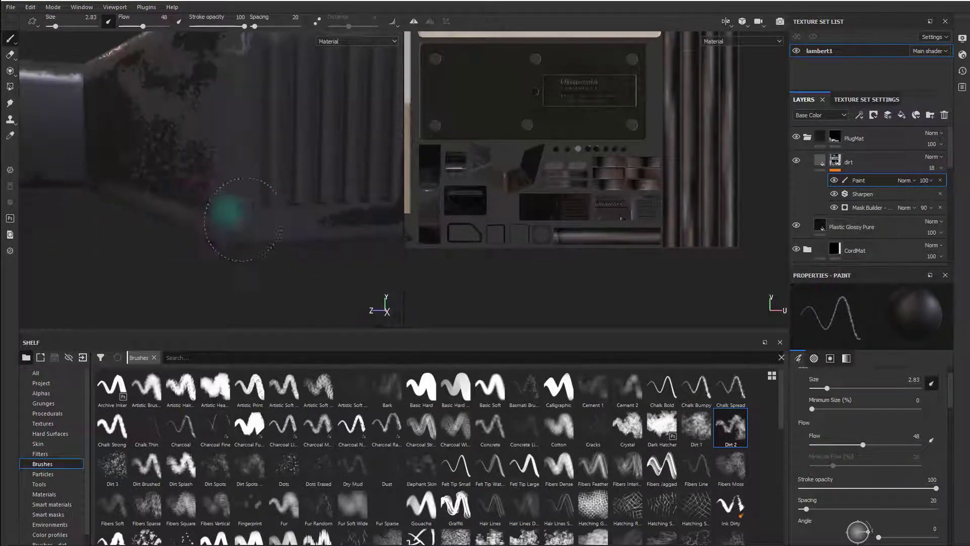
pyautogui.keyDown('alt'); pyautogui.moveTo(256, 71); pyautogui.dragTo(171, 133); pyautogui.keyUp('alt')
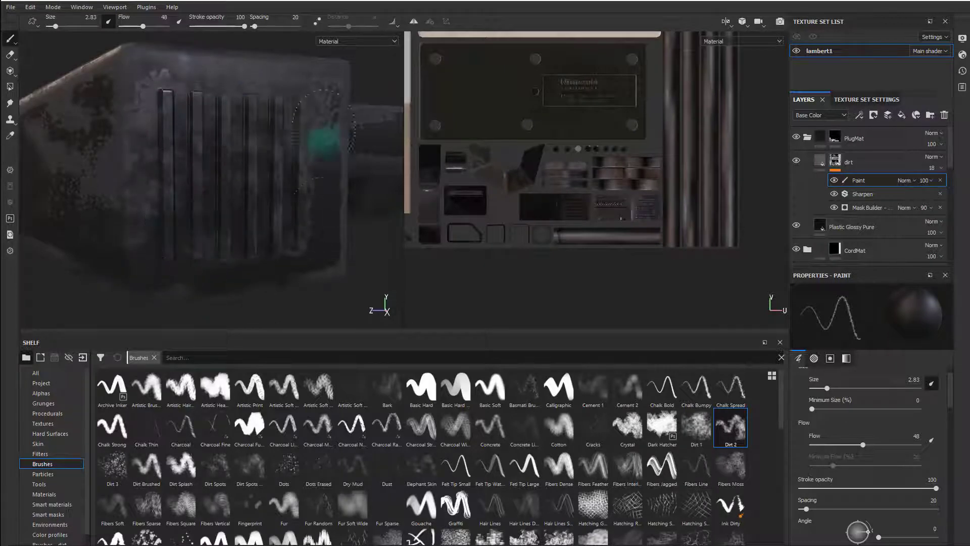
pyautogui.moveTo(325, 83)
pyautogui.keyDown('alt'); pyautogui.mouseDown()
pyautogui.moveTo(264, 245)
pyautogui.moveTo(325, 162)
pyautogui.moveTo(264, 275)
pyautogui.moveTo(309, 211)
pyautogui.moveTo(206, 217)
pyautogui.moveTo(260, 227)
pyautogui.moveTo(243, 204)
pyautogui.moveTo(278, 206)
pyautogui.moveTo(248, 134)
pyautogui.mouseUp(); pyautogui.keyUp('alt')
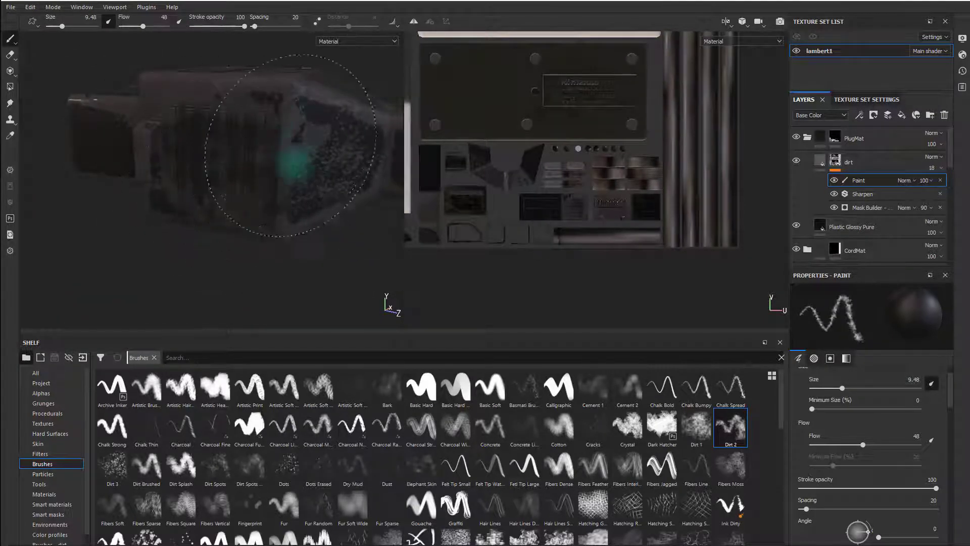
pyautogui.keyDown('alt'); pyautogui.moveTo(137, 215); pyautogui.dragTo(301, 273); pyautogui.keyUp('alt')
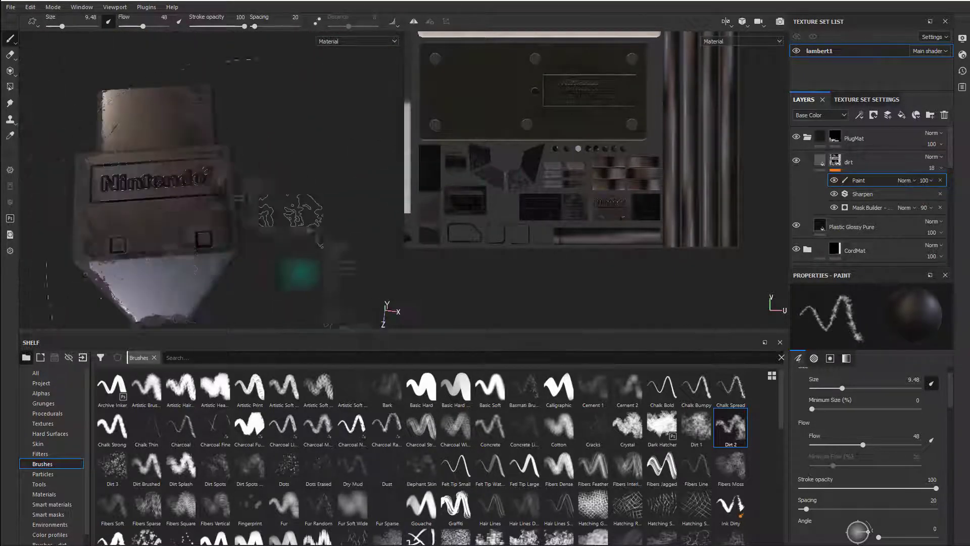
# Set the brush grayscale to 1 and size to 2.2, and paint dirt around the plug's Nintendo lettering.
pyautogui.scroll(-10, 890, 505)
pyautogui.keyDown('alt'); pyautogui.moveTo(199, 243); pyautogui.dragTo(297, 259, button='middle'); pyautogui.keyUp('alt')
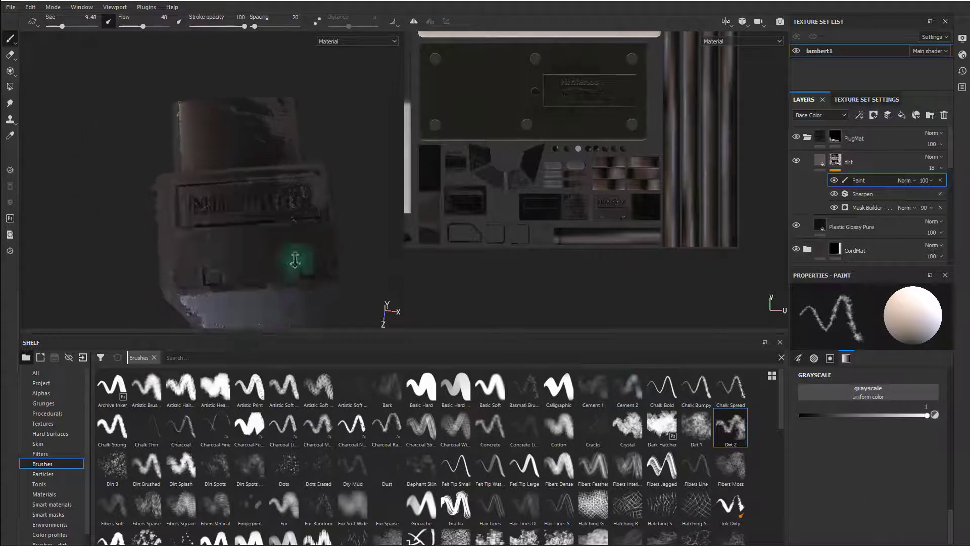
pyautogui.moveTo(296, 260)
pyautogui.keyDown('alt'); pyautogui.mouseDown(button='right')
pyautogui.moveTo(186, 238)
pyautogui.moveTo(150, 215)
pyautogui.mouseUp(button='right'); pyautogui.keyUp('alt')
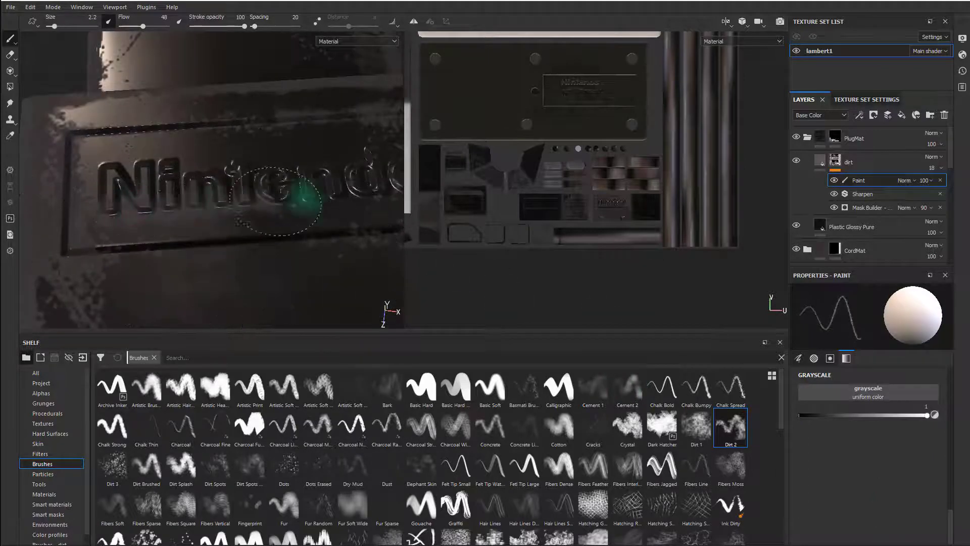
pyautogui.keyDown('ctrl'); pyautogui.moveTo(346, 169); pyautogui.dragTo(119, 154, button='right'); pyautogui.keyUp('ctrl')
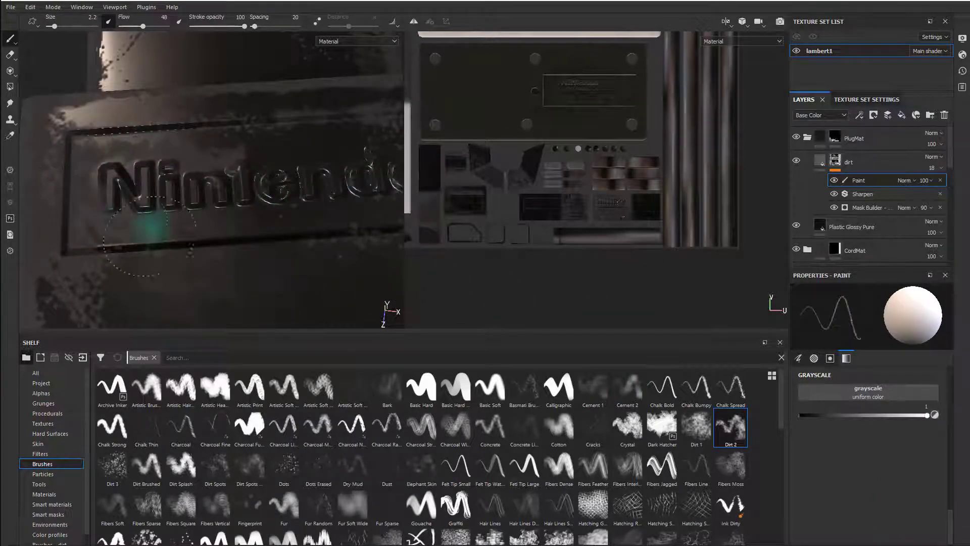
pyautogui.moveTo(325, 195)
pyautogui.keyDown('alt'); pyautogui.mouseDown()
pyautogui.moveTo(186, 227)
pyautogui.moveTo(271, 190)
pyautogui.moveTo(275, 219)
pyautogui.moveTo(293, 183)
pyautogui.moveTo(217, 210)
pyautogui.moveTo(283, 192)
pyautogui.mouseUp(); pyautogui.keyUp('alt')
# Add a roughness-only fill layer named roughPass above the dirt layer and set its roughness to 0.7938.
pyautogui.click(854, 162)
pyautogui.click(903, 116)
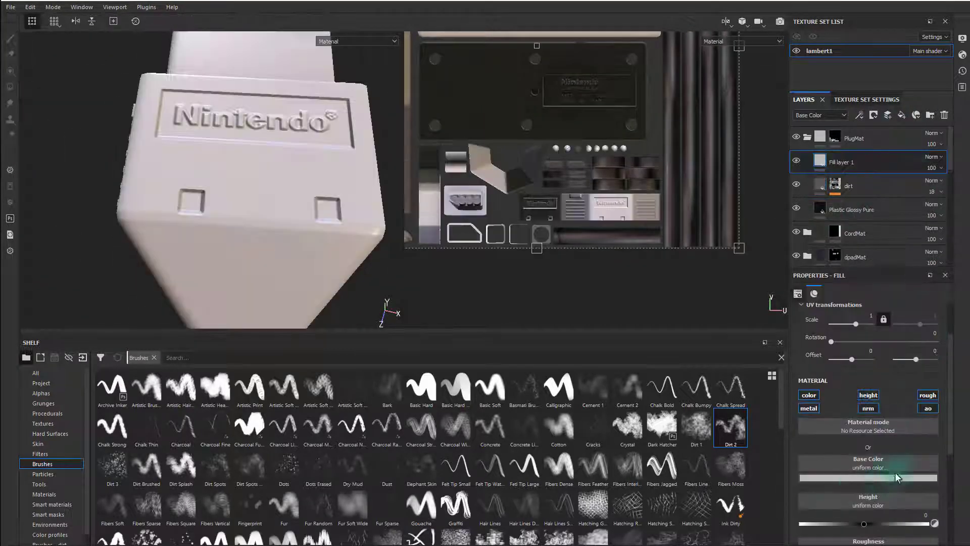
pyautogui.click(868, 395)
pyautogui.click(809, 395)
pyautogui.doubleClick(843, 162)
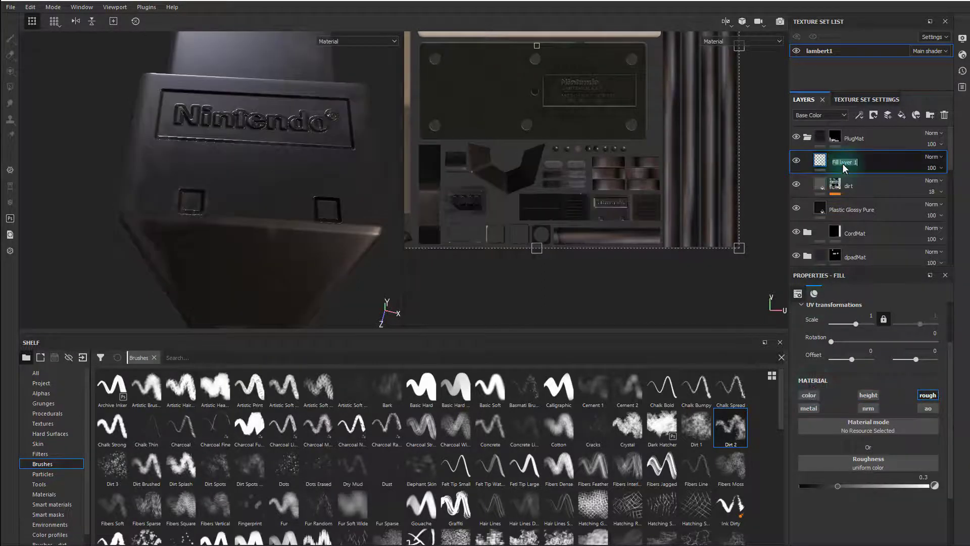
pyautogui.write('roughPass')
pyautogui.press('Return')
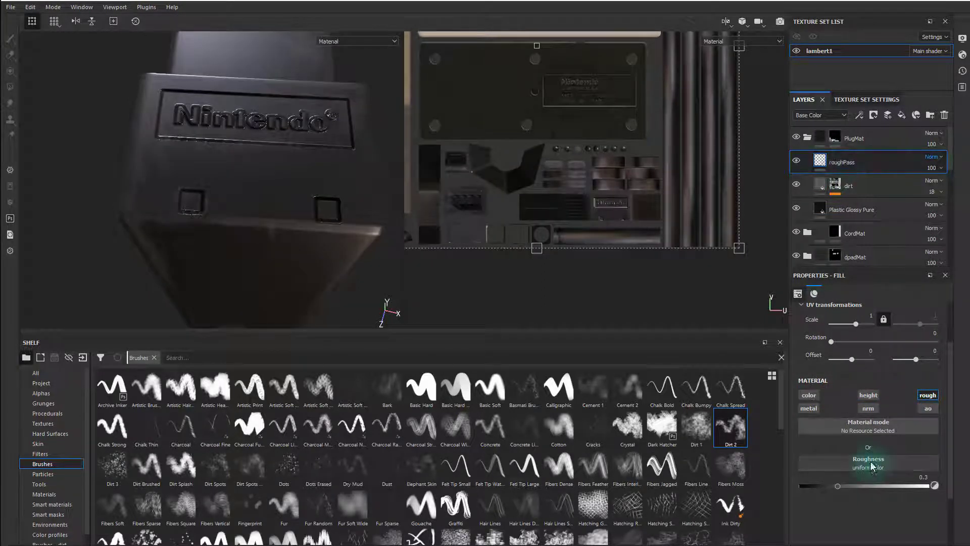
pyautogui.moveTo(837, 485); pyautogui.dragTo(902, 485)
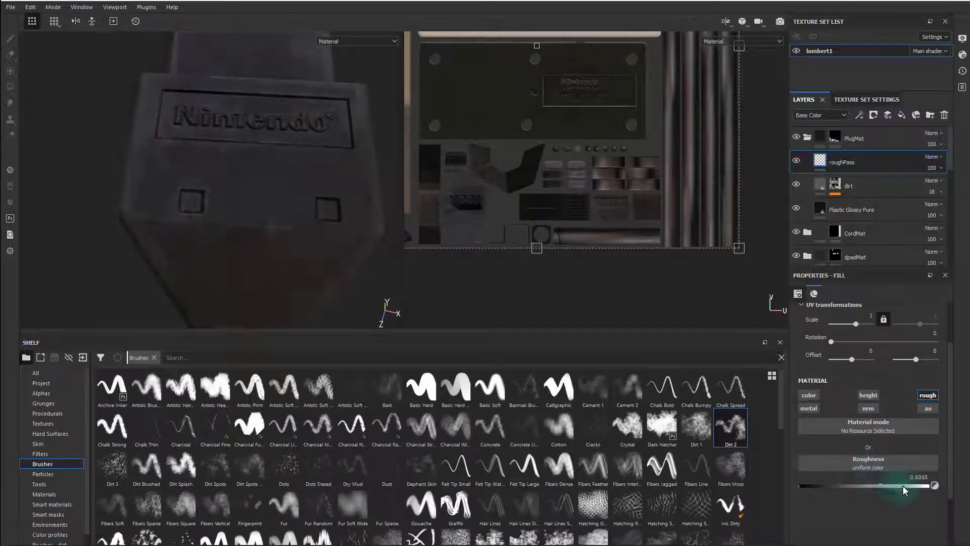
# Add a black mask to roughPass and give it a fill effect using the scratches texture.
pyautogui.rightClick(839, 165)
pyautogui.click(860, 181)
pyautogui.rightClick(835, 160)
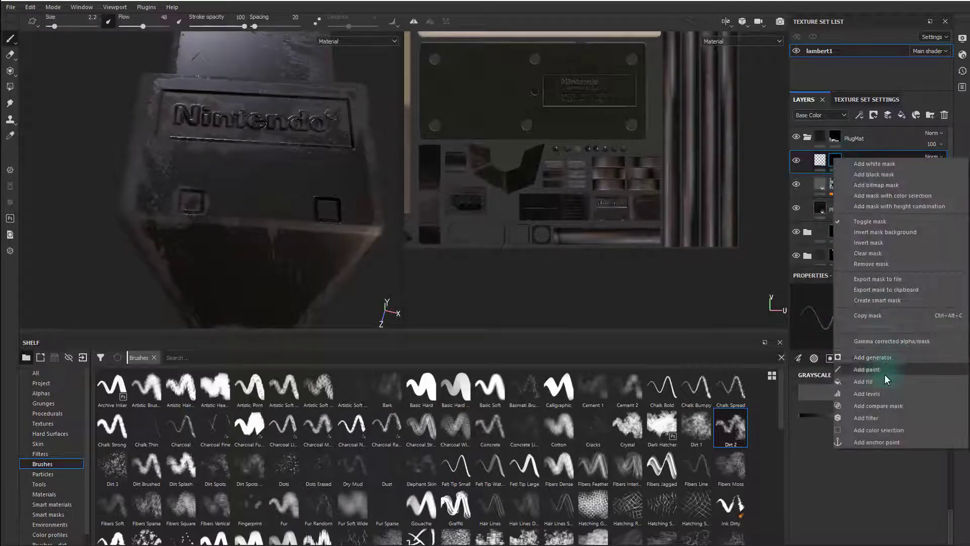
pyautogui.click(884, 374)
pyautogui.click(41, 383)
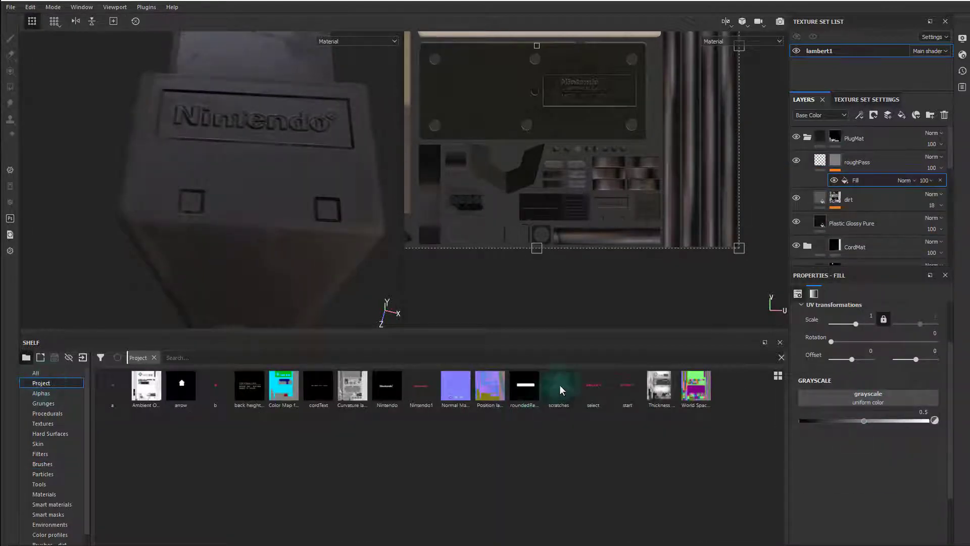
pyautogui.moveTo(560, 389); pyautogui.dragTo(853, 396)
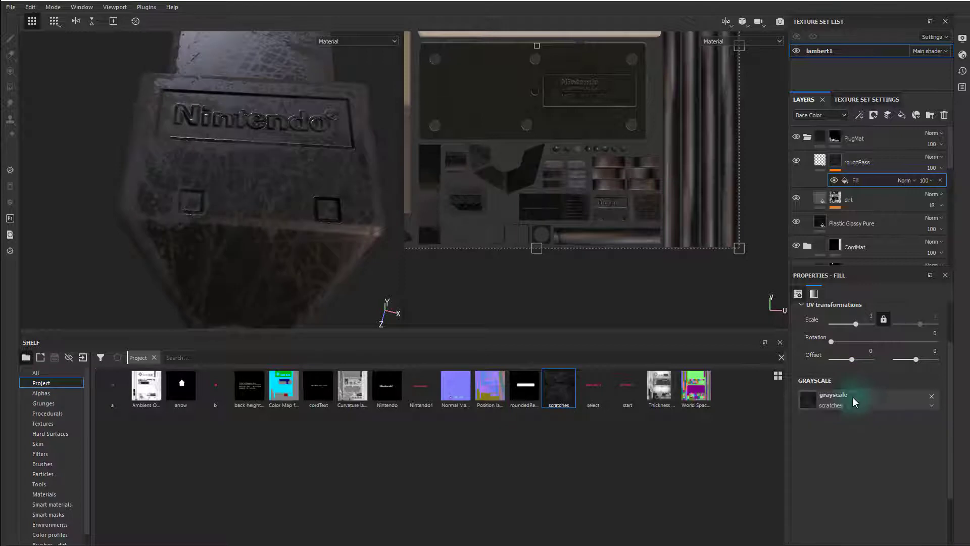
# Switch the scratches fill in the roughPass mask to tri-planar projection and adjust its UV scale on the plug.
pyautogui.click(821, 163)
pyautogui.click(836, 162)
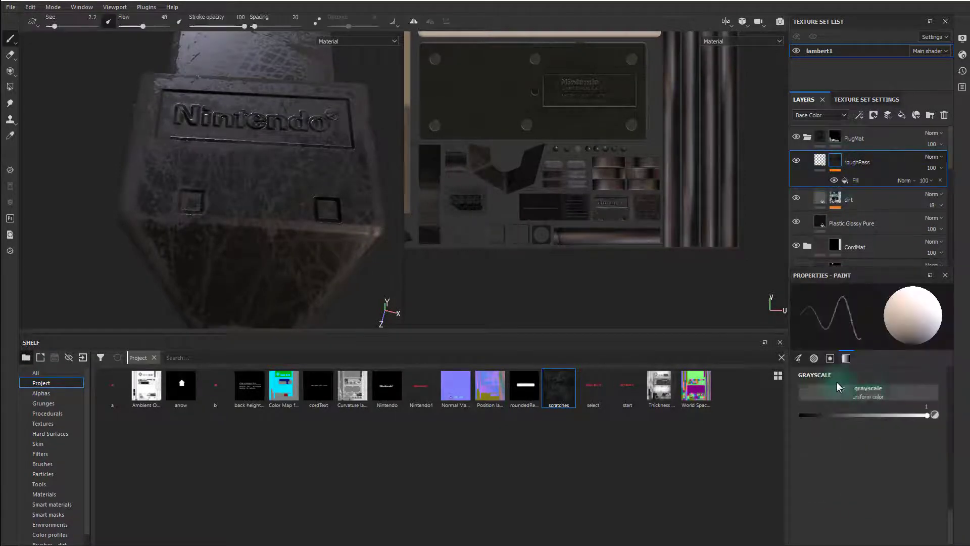
pyautogui.scroll(5, 870, 438)
pyautogui.click(854, 180)
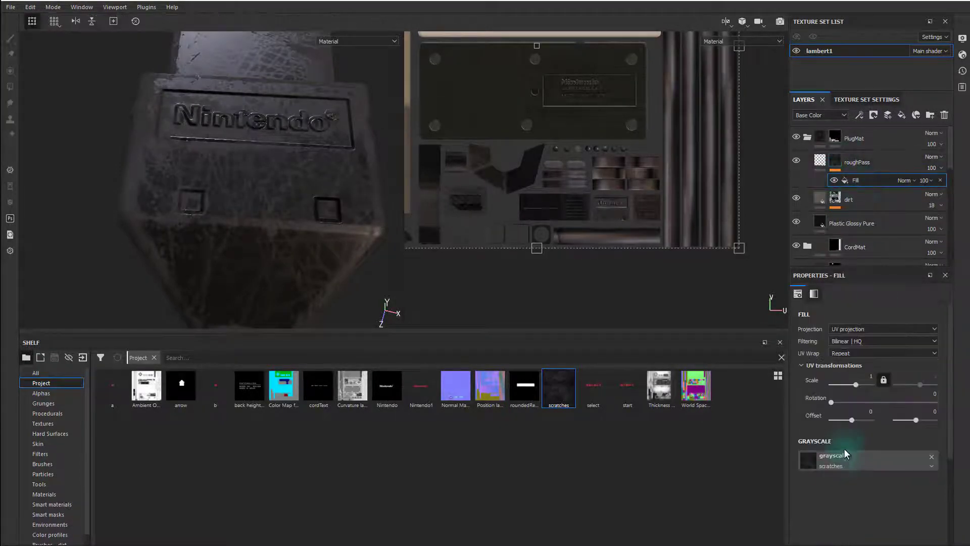
pyautogui.click(851, 329)
pyautogui.click(852, 343)
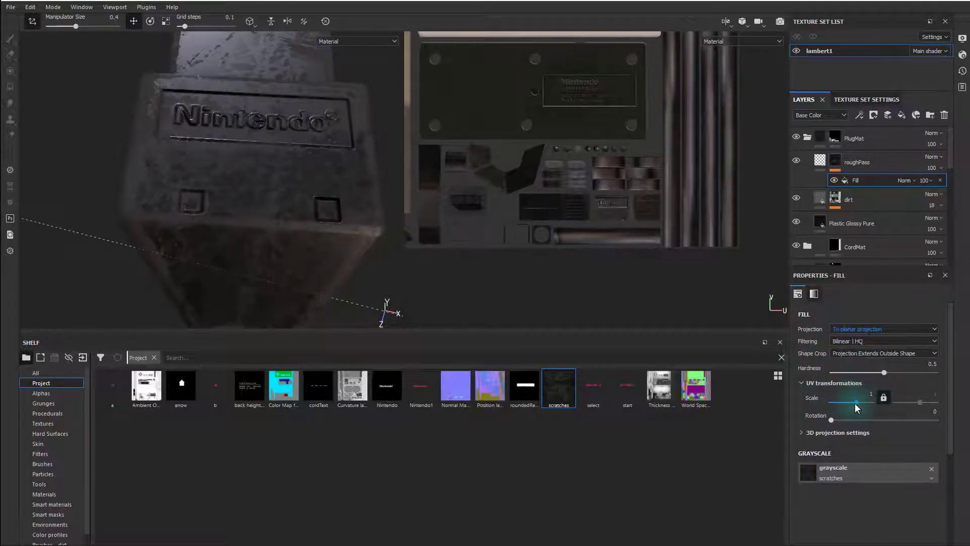
pyautogui.moveTo(856, 404); pyautogui.dragTo(859, 401)
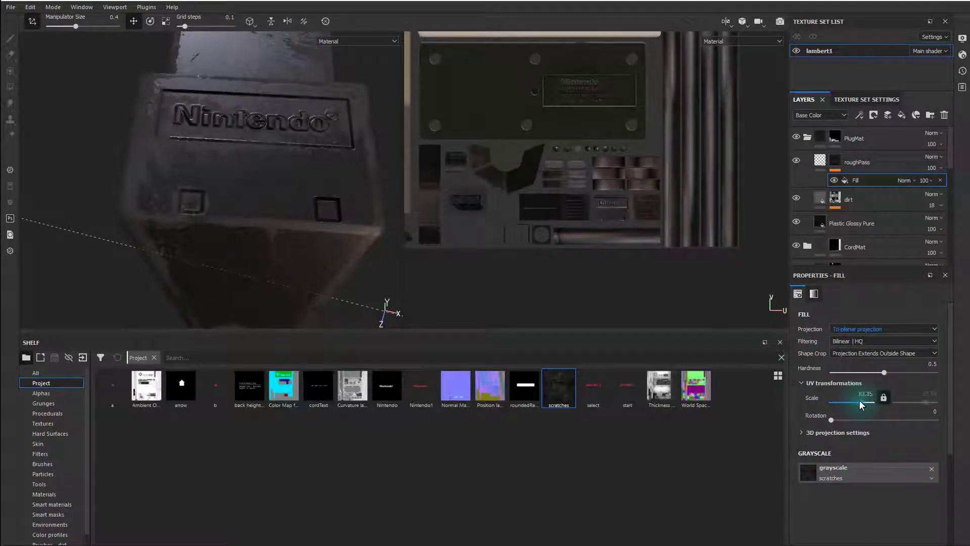
pyautogui.keyDown('alt'); pyautogui.moveTo(343, 215); pyautogui.dragTo(379, 268); pyautogui.keyUp('alt')
pyautogui.moveTo(860, 403); pyautogui.dragTo(857, 403)
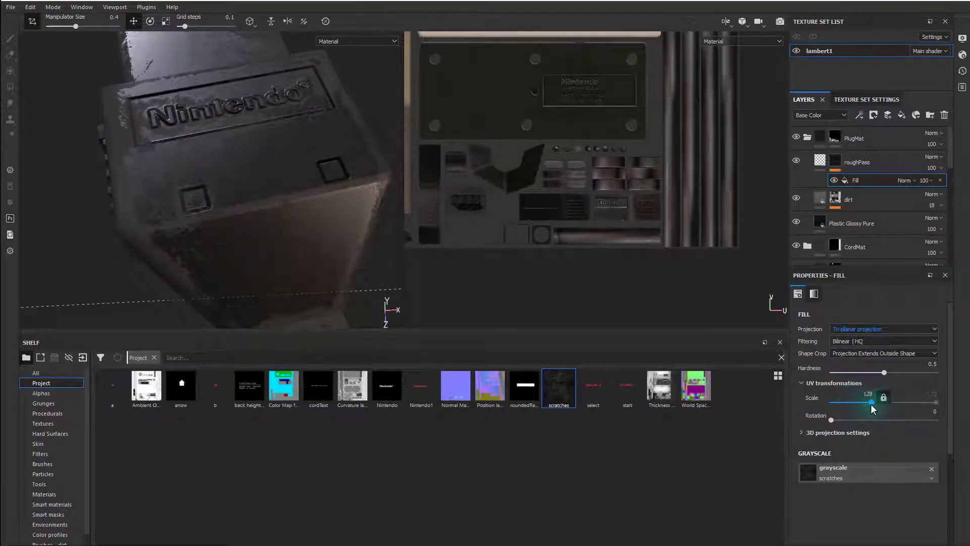
pyautogui.moveTo(306, 255)
pyautogui.keyDown('alt'); pyautogui.mouseDown()
pyautogui.moveTo(322, 207)
pyautogui.moveTo(299, 242)
pyautogui.mouseUp(); pyautogui.keyUp('alt')
pyautogui.keyDown('shift'); pyautogui.moveTo(300, 241); pyautogui.dragTo(341, 242, button='right'); pyautogui.keyUp('shift')
pyautogui.keyDown('alt'); pyautogui.moveTo(340, 242); pyautogui.dragTo(399, 283); pyautogui.keyUp('alt')
# Enable the height channel on roughPass, setting height to -0.0039 and roughness to 0.1089.
pyautogui.click(854, 162)
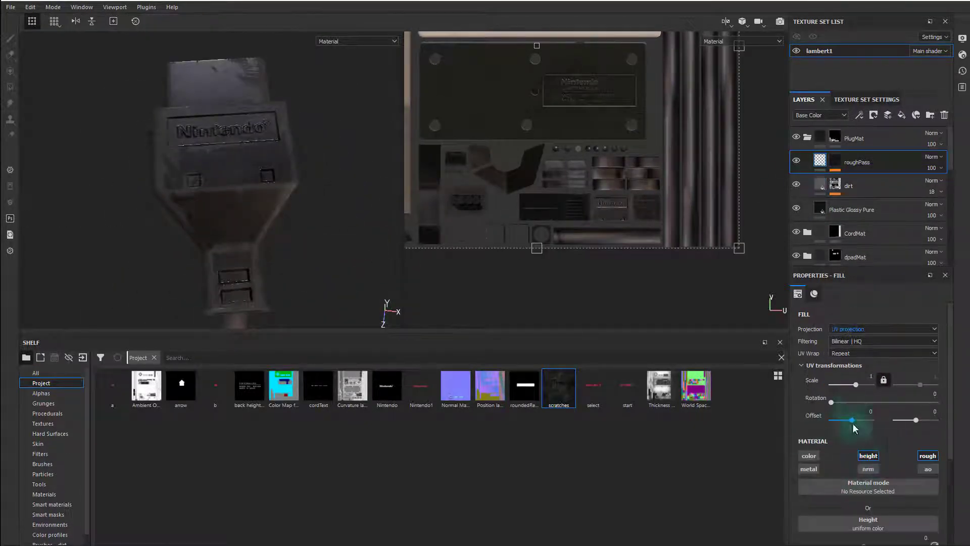
pyautogui.scroll(-3, 880, 490)
pyautogui.click(862, 416)
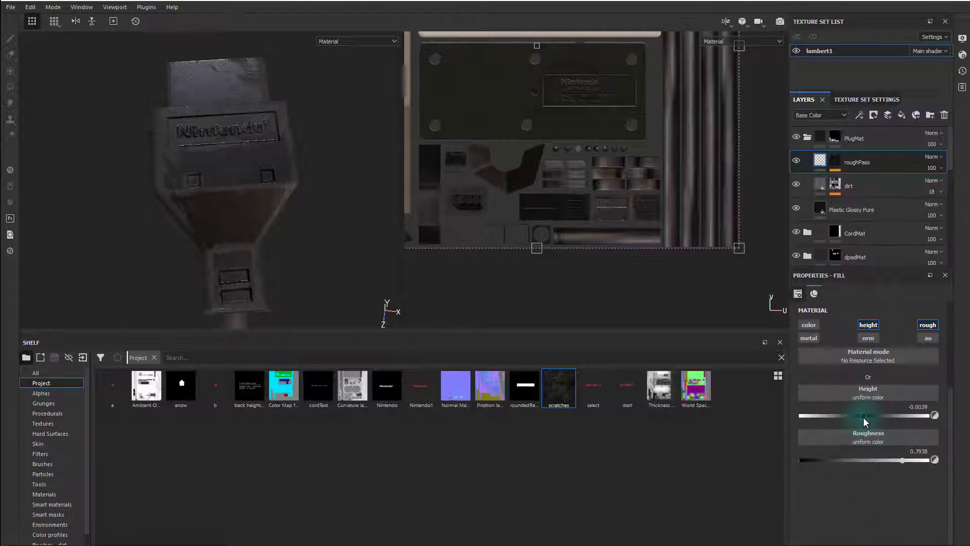
pyautogui.moveTo(253, 185)
pyautogui.keyDown('alt'); pyautogui.mouseDown()
pyautogui.moveTo(228, 211)
pyautogui.moveTo(253, 197)
pyautogui.mouseUp(); pyautogui.keyUp('alt')
pyautogui.keyDown('alt'); pyautogui.moveTo(253, 197); pyautogui.dragTo(403, 254, button='right'); pyautogui.keyUp('alt')
pyautogui.keyDown('alt'); pyautogui.moveTo(403, 253); pyautogui.dragTo(347, 238); pyautogui.keyUp('alt')
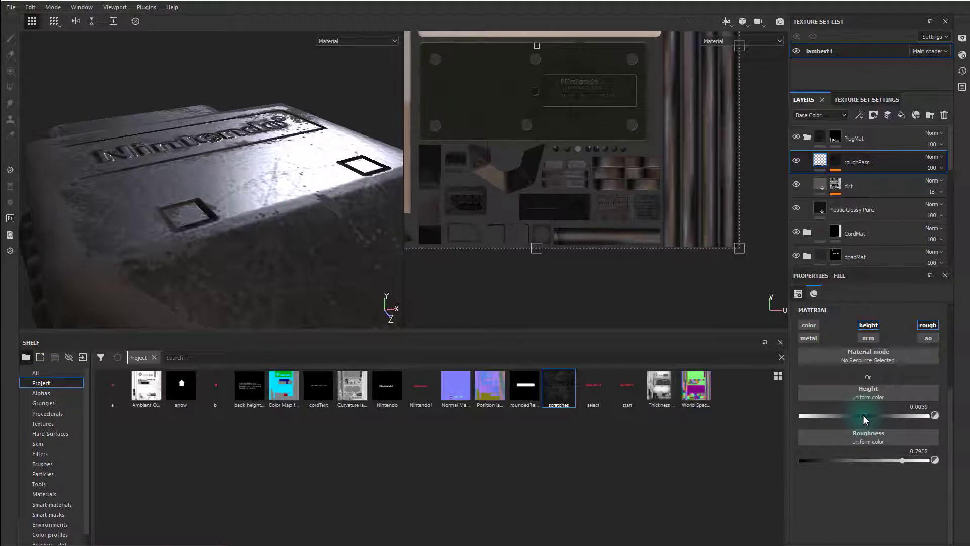
pyautogui.keyDown('alt'); pyautogui.moveTo(371, 274); pyautogui.dragTo(347, 281); pyautogui.keyUp('alt')
pyautogui.keyDown('alt'); pyautogui.moveTo(347, 281); pyautogui.dragTo(273, 230, button='right'); pyautogui.keyUp('alt')
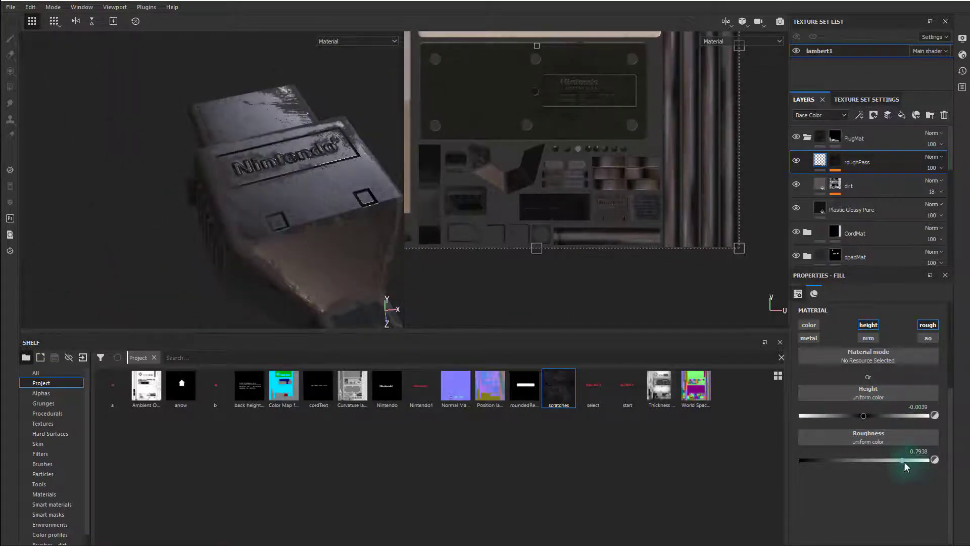
pyautogui.moveTo(937, 462); pyautogui.dragTo(827, 456)
pyautogui.moveTo(303, 263)
pyautogui.keyDown('alt'); pyautogui.mouseDown()
pyautogui.moveTo(262, 240)
pyautogui.moveTo(232, 262)
pyautogui.moveTo(305, 228)
pyautogui.moveTo(256, 223)
pyautogui.moveTo(328, 212)
pyautogui.moveTo(233, 258)
pyautogui.moveTo(407, 304)
pyautogui.moveTo(161, 275)
pyautogui.moveTo(212, 263)
pyautogui.mouseUp(); pyautogui.keyUp('alt')
# Select the paint effect in the dirt layer's mask and lower the dirt layer's opacity to 11.
pyautogui.click(822, 187)
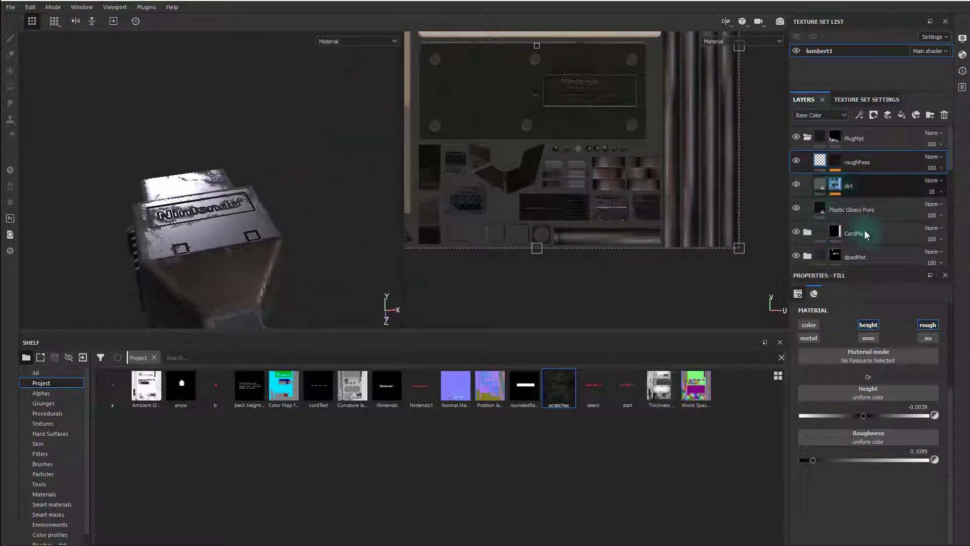
pyautogui.click(862, 205)
pyautogui.keyDown('alt'); pyautogui.moveTo(174, 223); pyautogui.dragTo(470, 289); pyautogui.keyUp('alt')
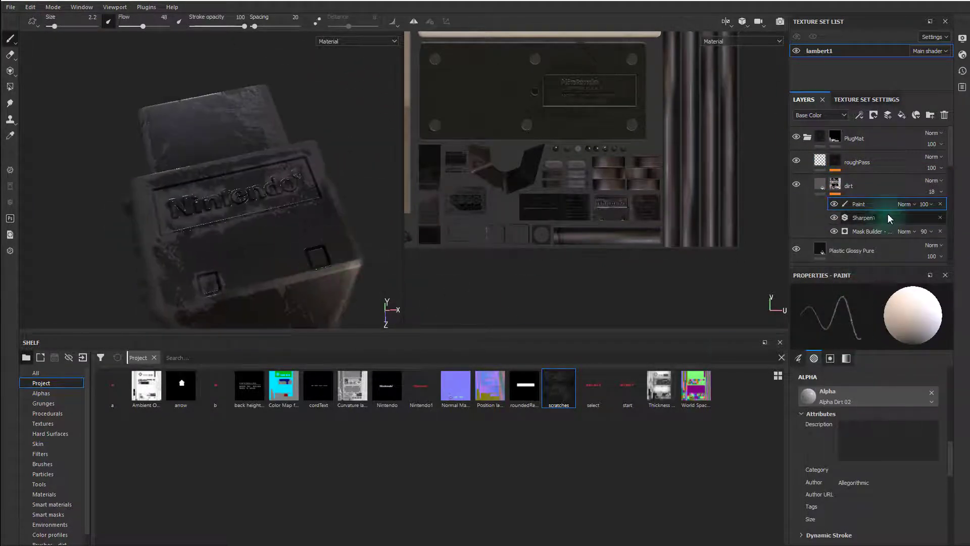
pyautogui.moveTo(931, 191); pyautogui.dragTo(929, 220)
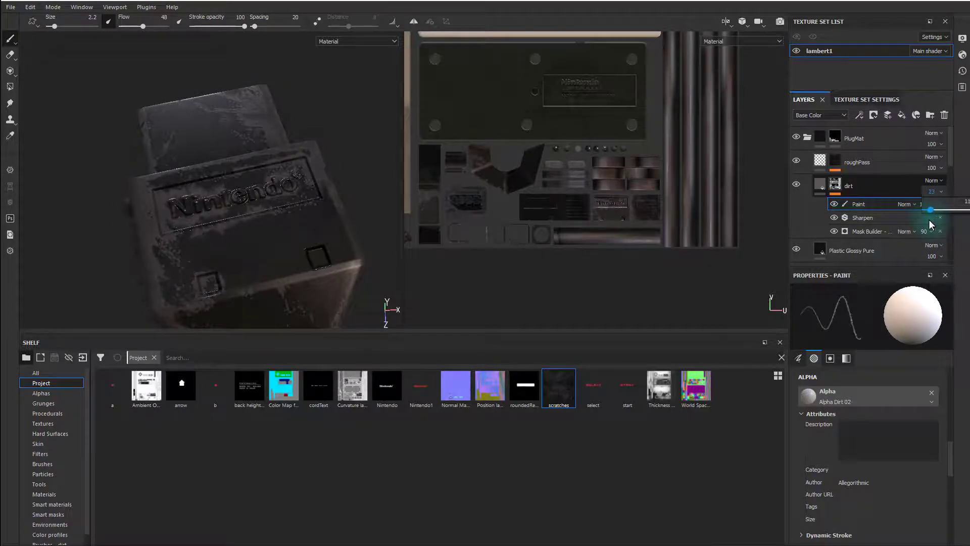
pyautogui.keyDown('alt'); pyautogui.moveTo(212, 218); pyautogui.dragTo(440, 282); pyautogui.keyUp('alt')
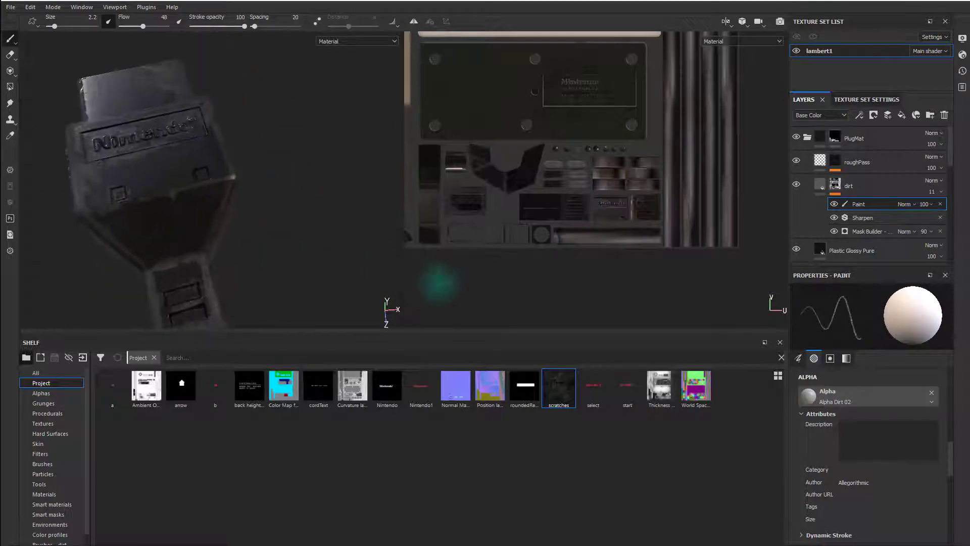
# Set the brush grayscale to 0 and paint out dirt where the plug narrows toward the cord.
pyautogui.scroll(-3, 825, 252)
pyautogui.scroll(-10, 833, 492)
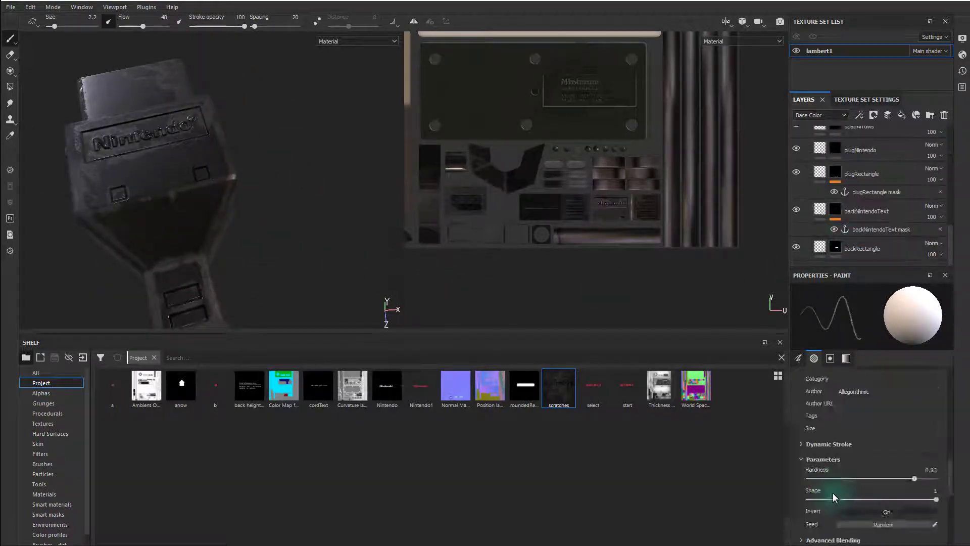
pyautogui.moveTo(906, 414); pyautogui.dragTo(801, 415)
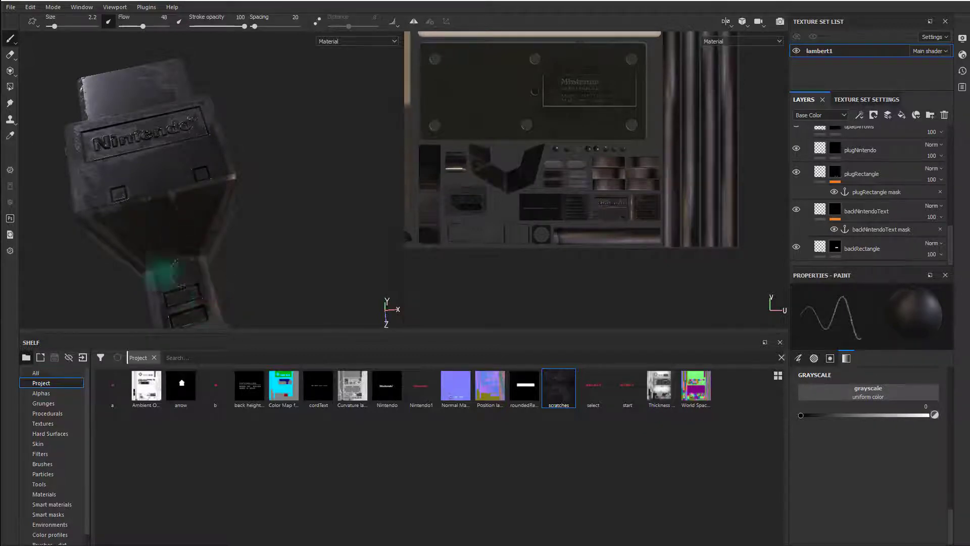
pyautogui.keyDown('alt'); pyautogui.moveTo(164, 317); pyautogui.dragTo(175, 265); pyautogui.keyUp('alt')
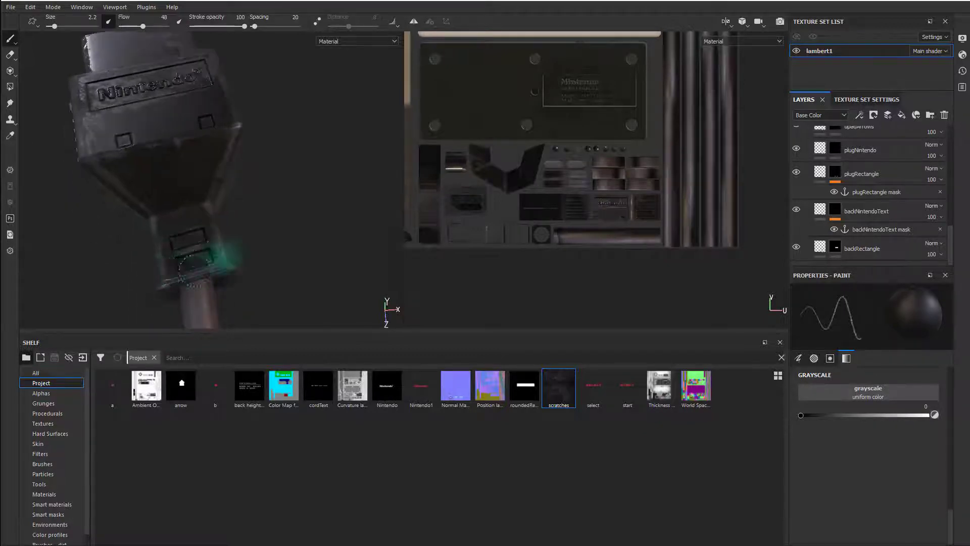
pyautogui.keyDown('alt'); pyautogui.moveTo(217, 306); pyautogui.dragTo(225, 266); pyautogui.keyUp('alt')
pyautogui.keyDown('alt'); pyautogui.moveTo(317, 216); pyautogui.dragTo(256, 169); pyautogui.keyUp('alt')
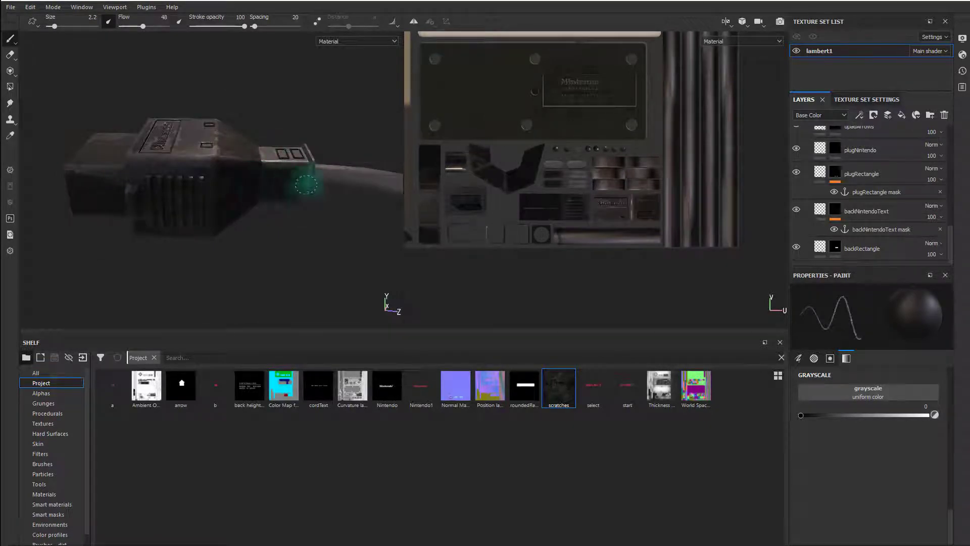
# Inspect the plug, cord and front of the controller together from a distance.
pyautogui.keyDown('alt'); pyautogui.moveTo(260, 210); pyautogui.dragTo(306, 262); pyautogui.keyUp('alt')
pyautogui.keyDown('alt'); pyautogui.moveTo(305, 263); pyautogui.dragTo(202, 231, button='right'); pyautogui.keyUp('alt')
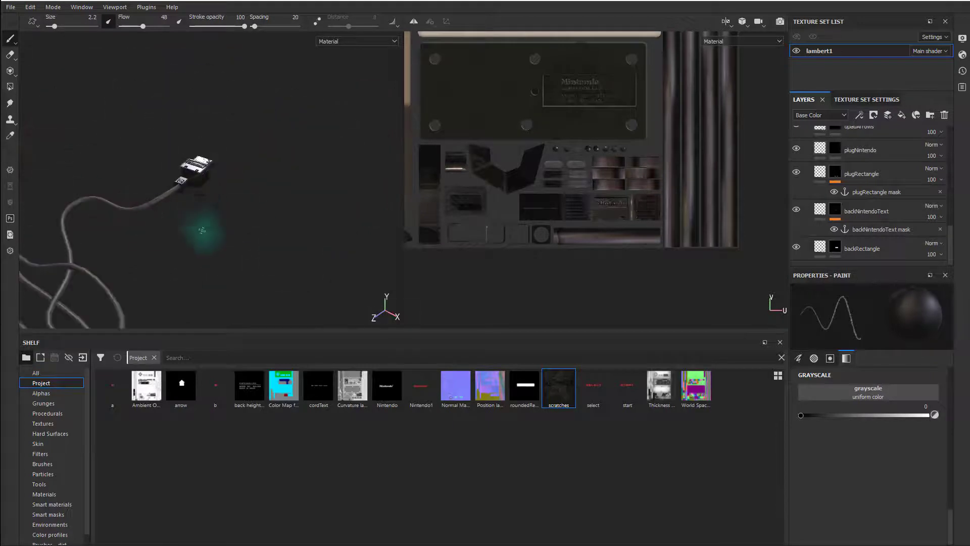
pyautogui.keyDown('alt'); pyautogui.moveTo(202, 231); pyautogui.dragTo(226, 217, button='middle'); pyautogui.keyUp('alt')
pyautogui.keyDown('alt'); pyautogui.moveTo(225, 217); pyautogui.dragTo(242, 235); pyautogui.keyUp('alt')
pyautogui.keyDown('alt'); pyautogui.moveTo(241, 235); pyautogui.dragTo(168, 243, button='middle'); pyautogui.keyUp('alt')
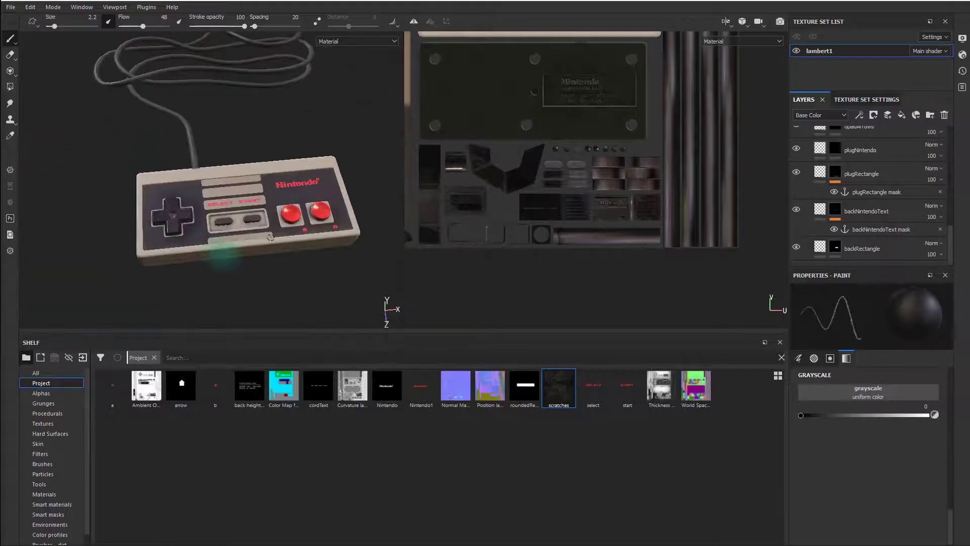
pyautogui.keyDown('alt'); pyautogui.moveTo(169, 242); pyautogui.dragTo(222, 255, button='right'); pyautogui.keyUp('alt')
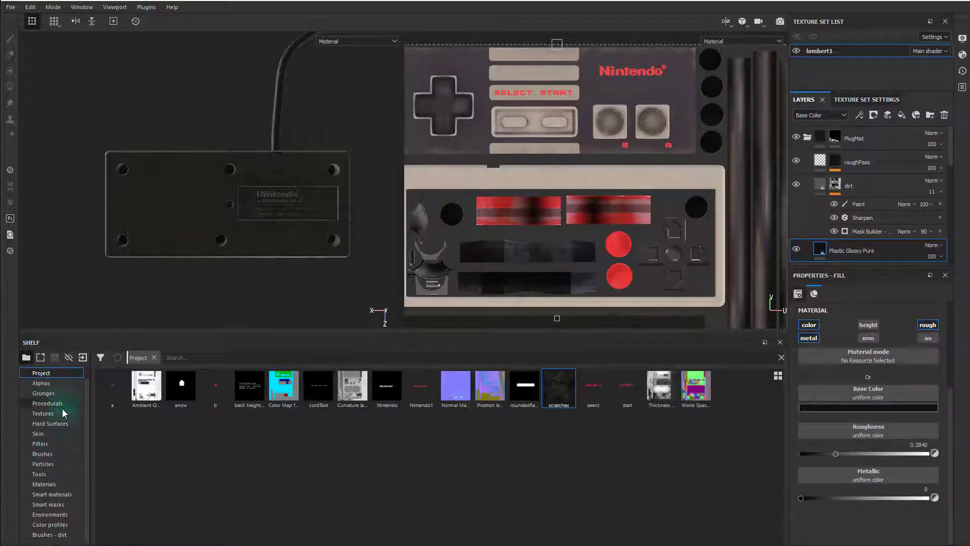
# Show the tool presets in the shelf, collapse the PlugMat folder and add a paint layer named Screws above it.
pyautogui.click(39, 474)
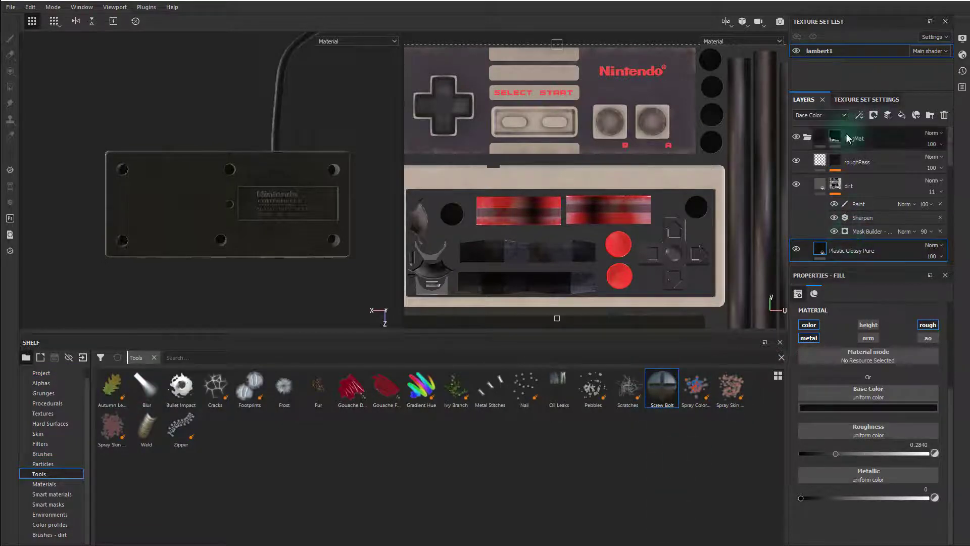
pyautogui.click(807, 137)
pyautogui.scroll(1, 867, 197)
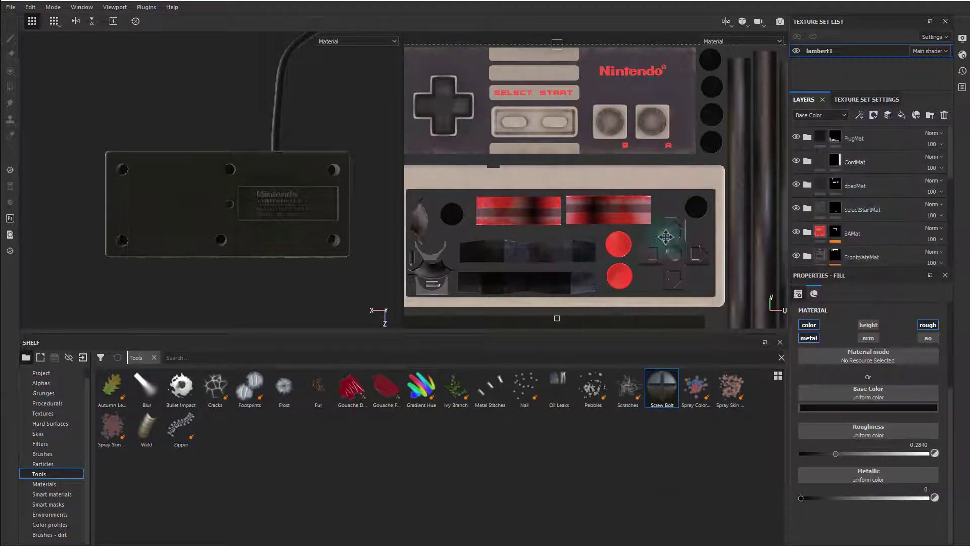
pyautogui.click(901, 117)
pyautogui.hotkey('ctrl', 'z')
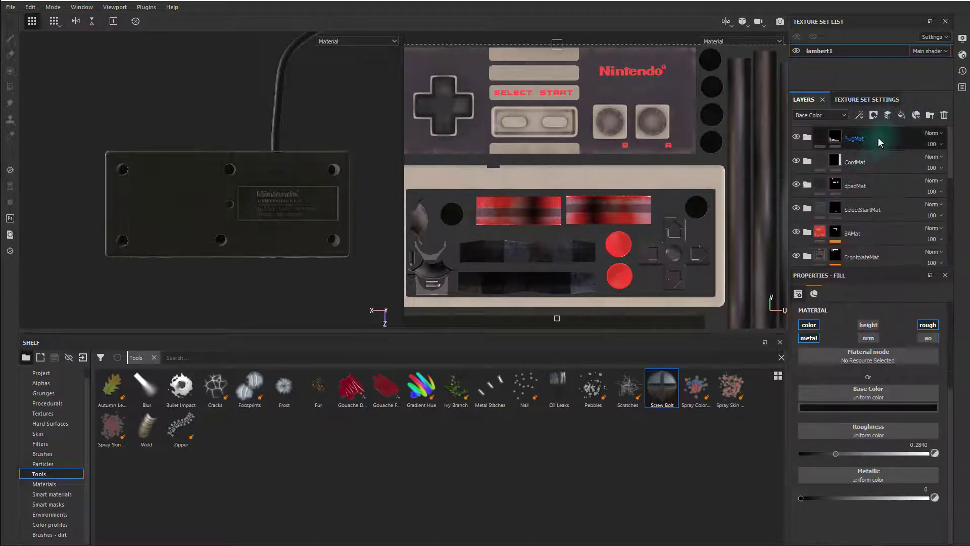
pyautogui.click(834, 139)
pyautogui.press('e')
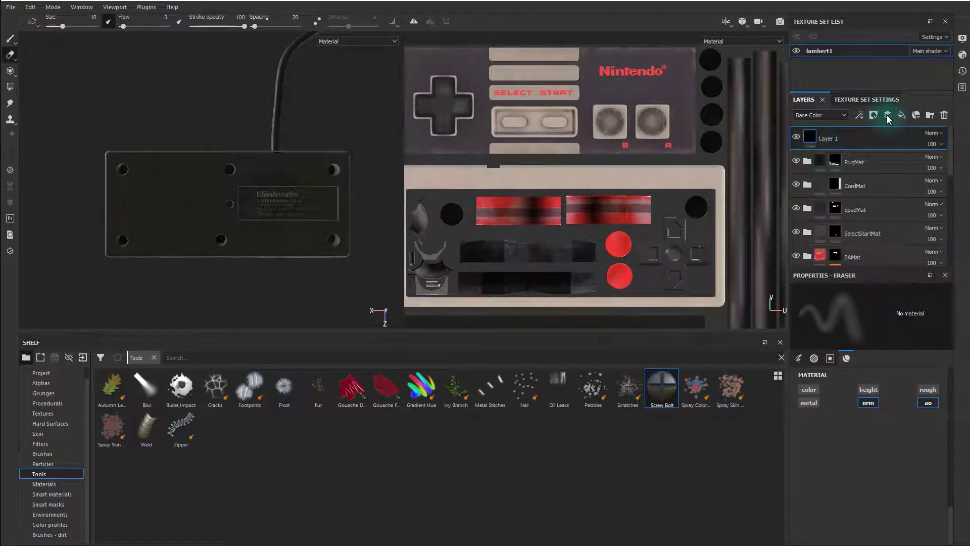
pyautogui.click(888, 116)
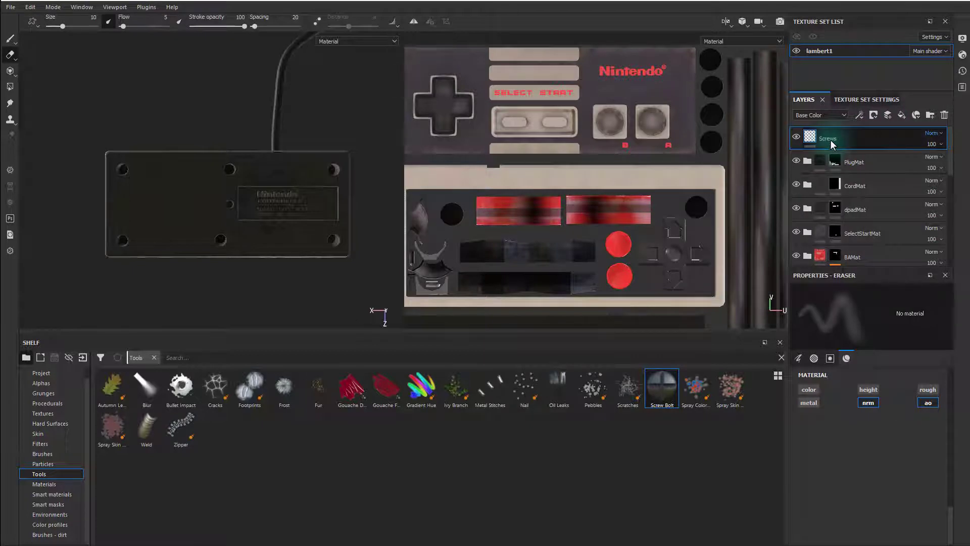
# Paint with the Screw Bolt preset and set its Wearing parameter to 0.39.
pyautogui.press('p')
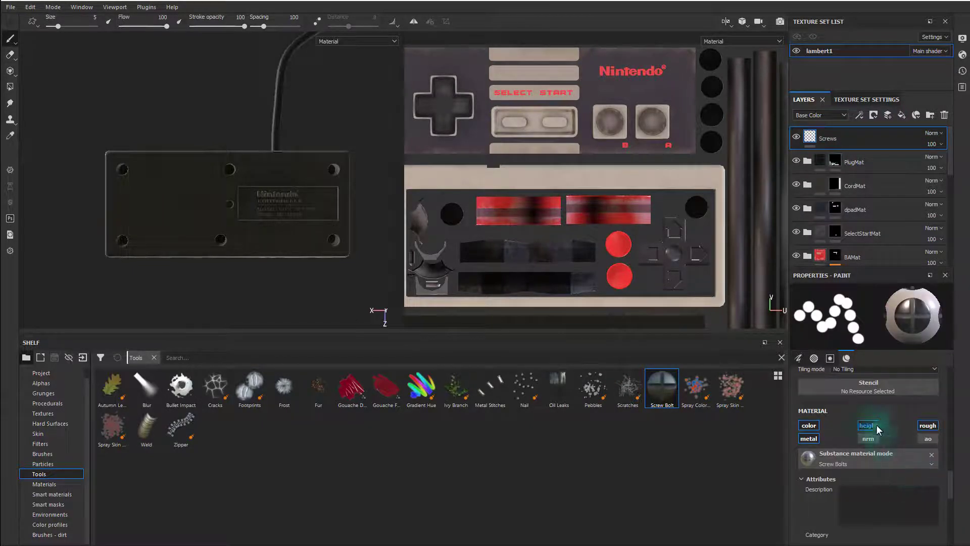
pyautogui.scroll(-5, 876, 427)
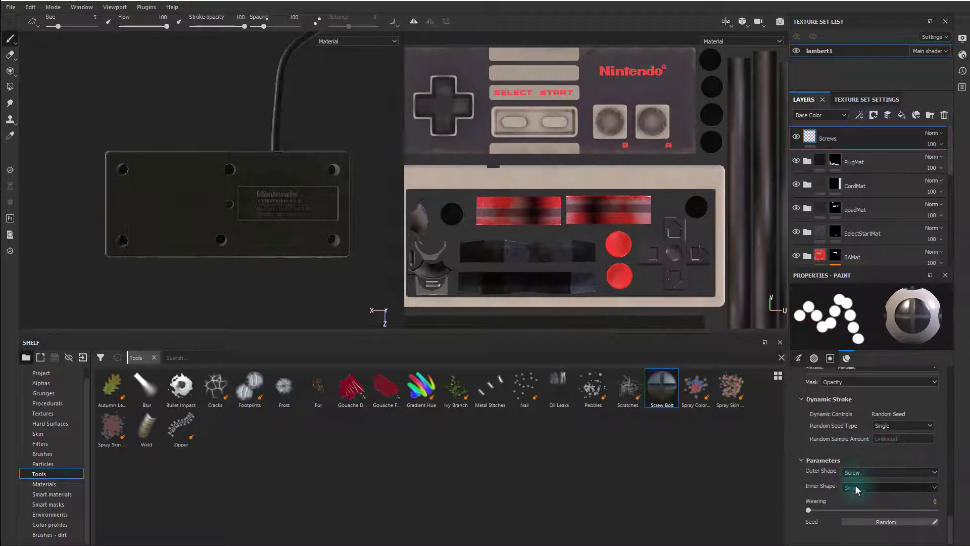
pyautogui.moveTo(847, 505); pyautogui.dragTo(857, 505)
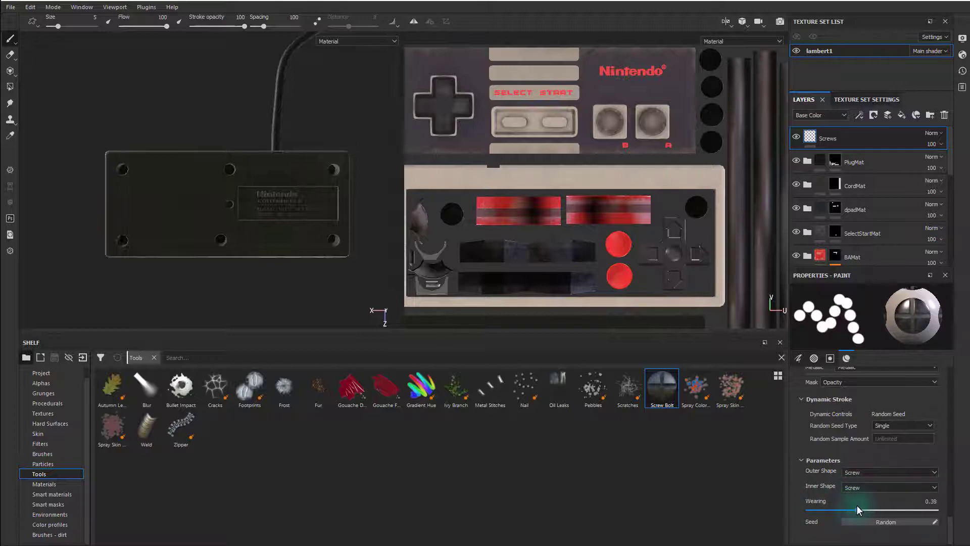
pyautogui.scroll(3, 869, 455)
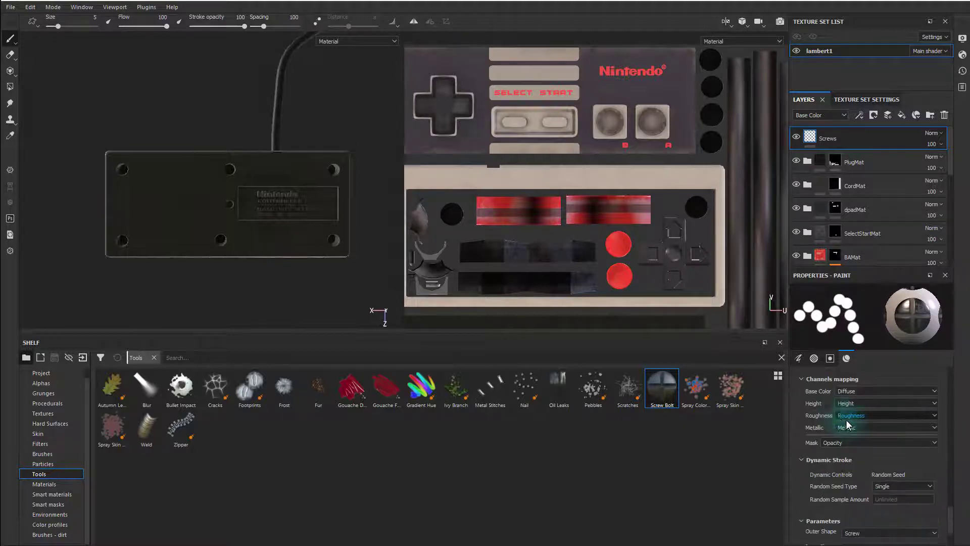
pyautogui.scroll(-3, 849, 423)
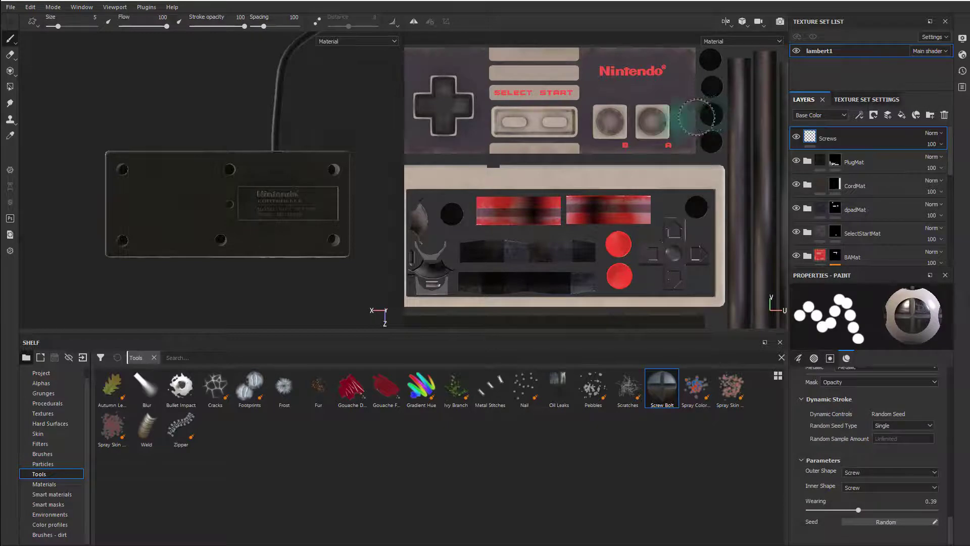
# Reduce the brush size to 2.68 and stamp screw bolts on the upper two dark circles beside the front plate in the UV layout.
pyautogui.scroll(5, 665, 121)
pyautogui.keyDown('alt'); pyautogui.moveTo(678, 139); pyautogui.dragTo(596, 190, button='middle'); pyautogui.keyUp('alt')
pyautogui.keyDown('ctrl'); pyautogui.moveTo(596, 121); pyautogui.dragTo(589, 122, button='right'); pyautogui.keyUp('ctrl')
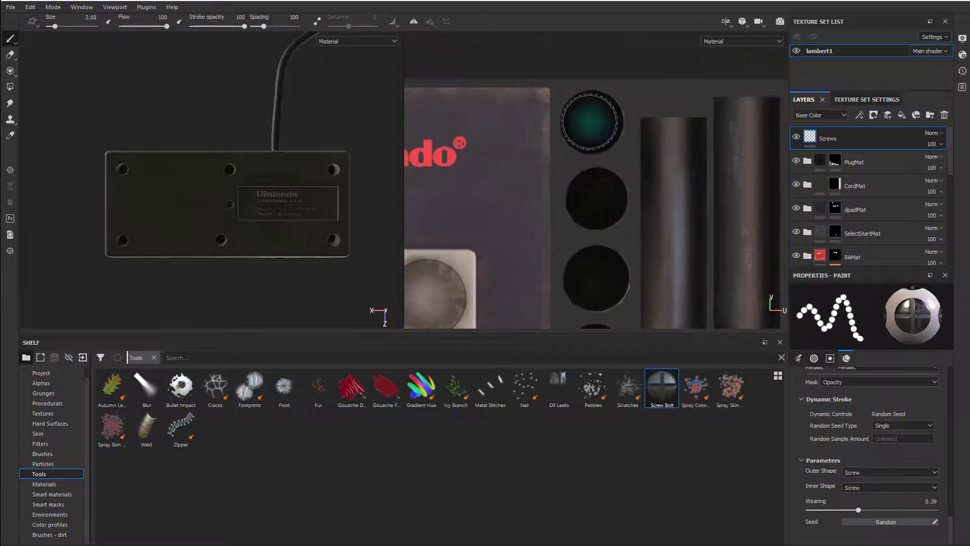
pyautogui.click(591, 122)
pyautogui.scroll(5, 156, 234)
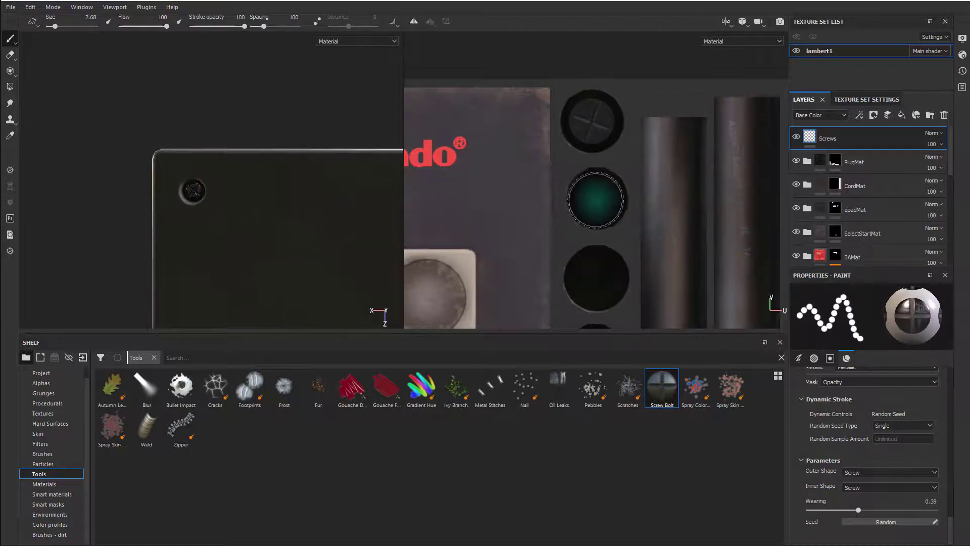
pyautogui.click(597, 198)
# Stamp screw bolts on the lower two dark circles of the same column, keeping the preset's settings.
pyautogui.keyDown('alt'); pyautogui.moveTo(620, 239); pyautogui.dragTo(605, 156, button='middle'); pyautogui.keyUp('alt')
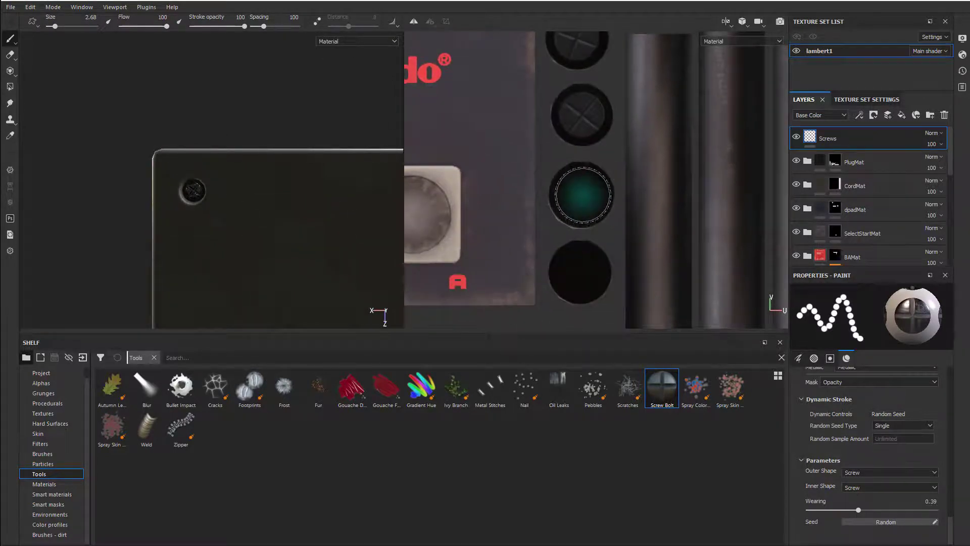
pyautogui.scroll(3, 882, 455)
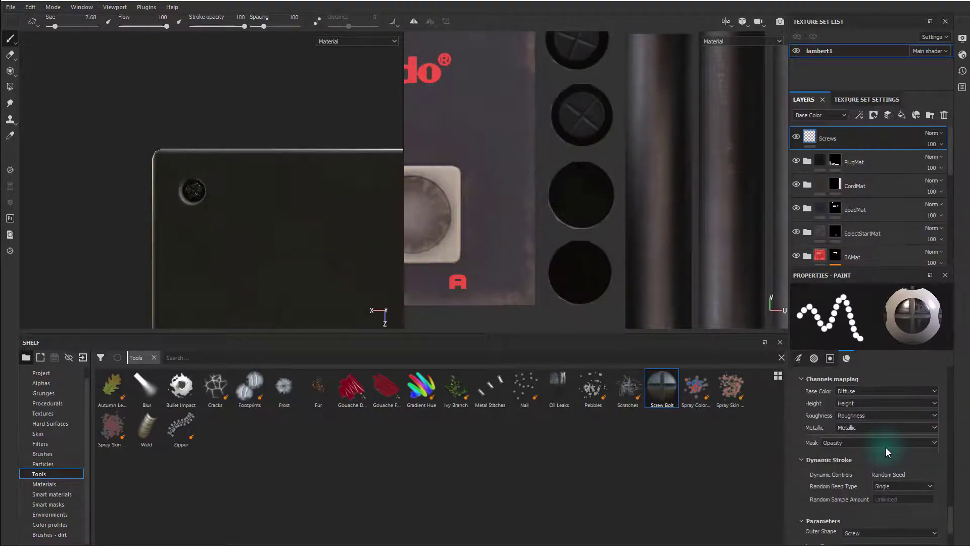
pyautogui.scroll(-2, 888, 451)
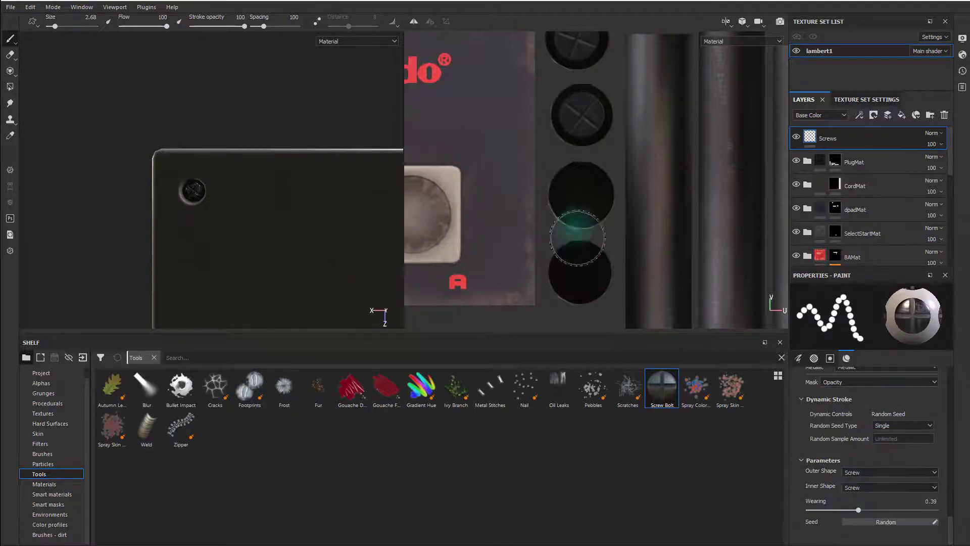
pyautogui.click(581, 194)
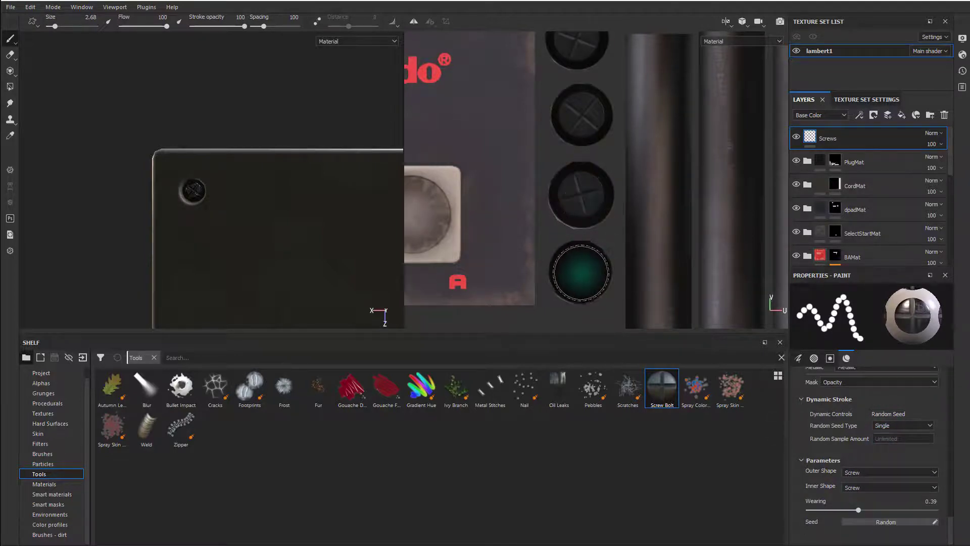
pyautogui.click(580, 273)
# Stamp screw bolts on the two remaining dark circles inside the beige frame, at the outer ends of the red strips.
pyautogui.keyDown('alt'); pyautogui.moveTo(640, 277); pyautogui.dragTo(784, 323, button='middle'); pyautogui.keyUp('alt')
pyautogui.keyDown('alt'); pyautogui.moveTo(617, 304); pyautogui.dragTo(409, 157, button='right'); pyautogui.keyUp('alt')
pyautogui.keyDown('alt'); pyautogui.moveTo(571, 144); pyautogui.dragTo(677, 33, button='middle'); pyautogui.keyUp('alt')
pyautogui.moveTo(506, 200)
pyautogui.keyDown('alt'); pyautogui.mouseDown(button='right')
pyautogui.moveTo(490, 190)
pyautogui.moveTo(540, 192)
pyautogui.mouseUp(button='right'); pyautogui.keyUp('alt')
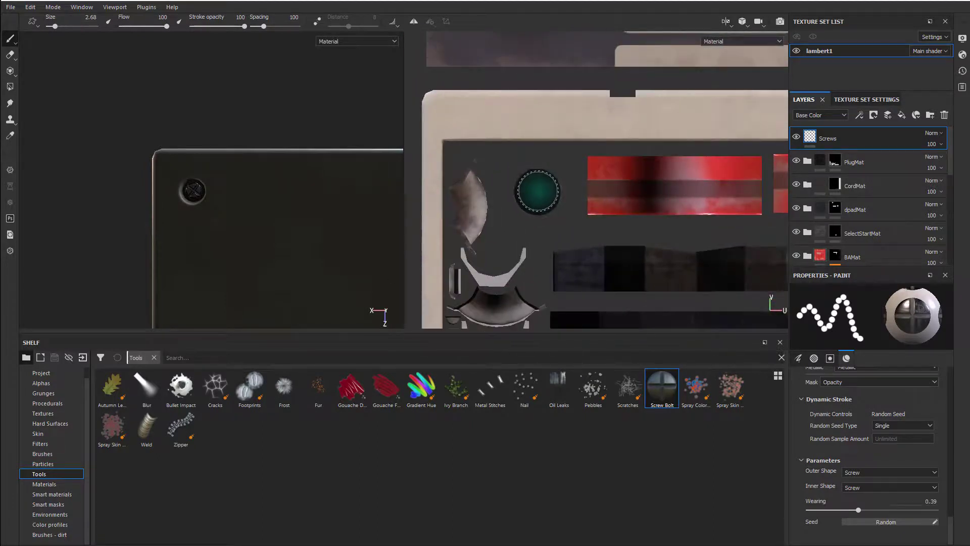
pyautogui.keyDown('alt'); pyautogui.moveTo(672, 229); pyautogui.dragTo(419, 214, button='middle'); pyautogui.keyUp('alt')
pyautogui.keyDown('alt'); pyautogui.moveTo(753, 187); pyautogui.dragTo(585, 192, button='middle'); pyautogui.keyUp('alt')
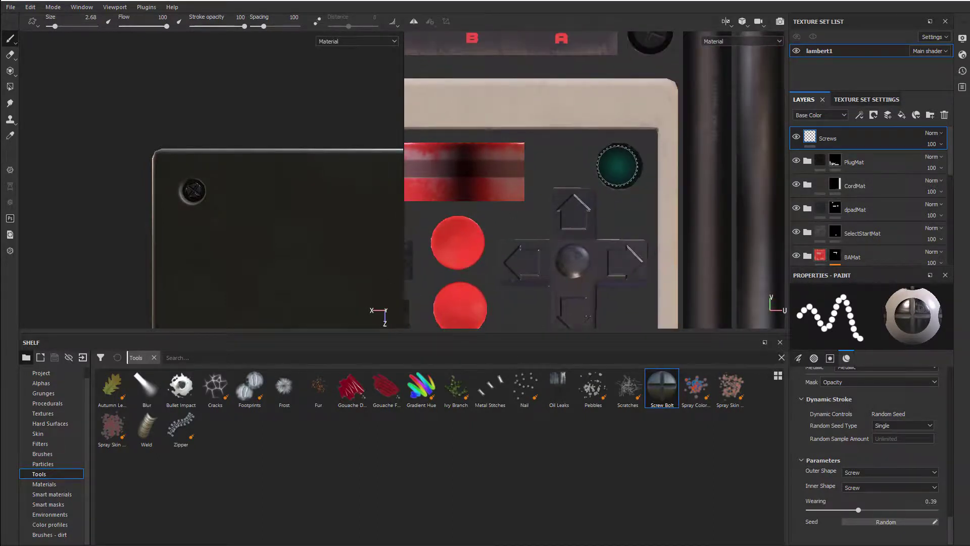
pyautogui.click(619, 165)
# Inspect the stamped screws in the holes on the controller's back from different distances and angles.
pyautogui.keyDown('alt'); pyautogui.moveTo(512, 245); pyautogui.dragTo(582, 246, button='middle'); pyautogui.keyUp('alt')
pyautogui.keyDown('alt'); pyautogui.moveTo(371, 253); pyautogui.dragTo(312, 246, button='right'); pyautogui.keyUp('alt')
pyautogui.keyDown('alt'); pyautogui.moveTo(312, 247); pyautogui.dragTo(230, 208, button='middle'); pyautogui.keyUp('alt')
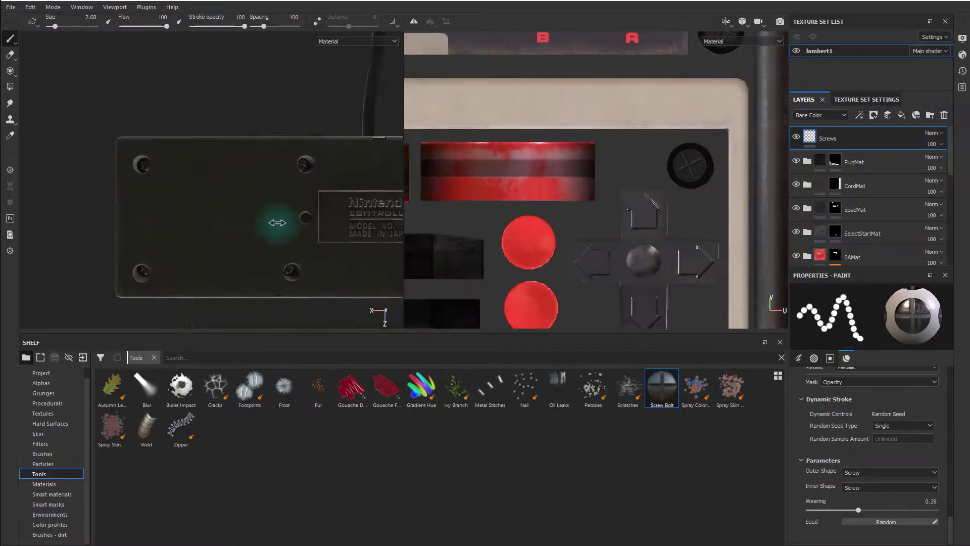
pyautogui.keyDown('alt'); pyautogui.moveTo(275, 223); pyautogui.dragTo(223, 215, button='right'); pyautogui.keyUp('alt')
pyautogui.keyDown('alt'); pyautogui.moveTo(223, 213); pyautogui.dragTo(299, 227); pyautogui.keyUp('alt')
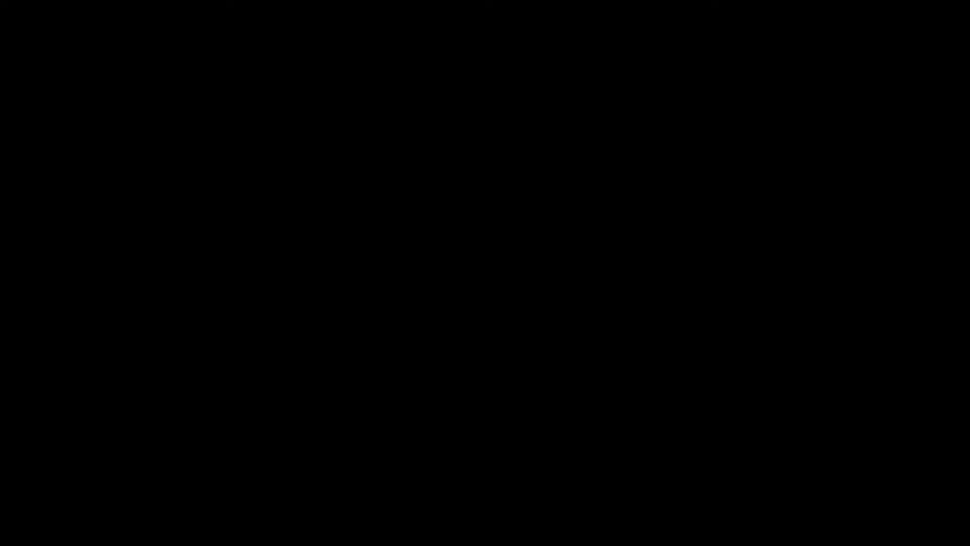